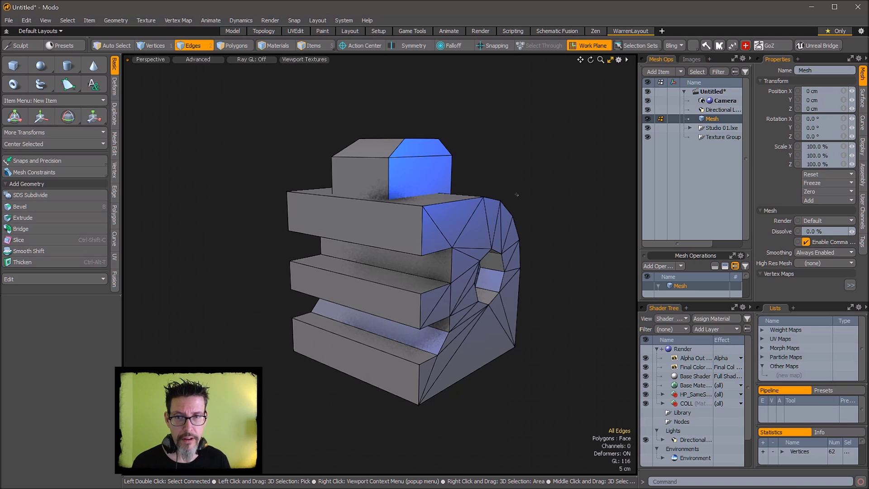
# - Preview the whole mesh with Catmull-Clark subdivision, and return it to plain faces in polygon selection mode
pyautogui.moveTo(516, 195)
pyautogui.keyDown('alt'); pyautogui.mouseDown()
pyautogui.moveTo(423, 204)
pyautogui.moveTo(454, 211)
pyautogui.moveTo(491, 258)
pyautogui.moveTo(506, 298)
pyautogui.moveTo(448, 382)
pyautogui.moveTo(491, 227)
pyautogui.moveTo(530, 208)
pyautogui.moveTo(511, 168)
pyautogui.moveTo(522, 195)
pyautogui.moveTo(514, 194)
pyautogui.mouseUp(); pyautogui.keyUp('alt')
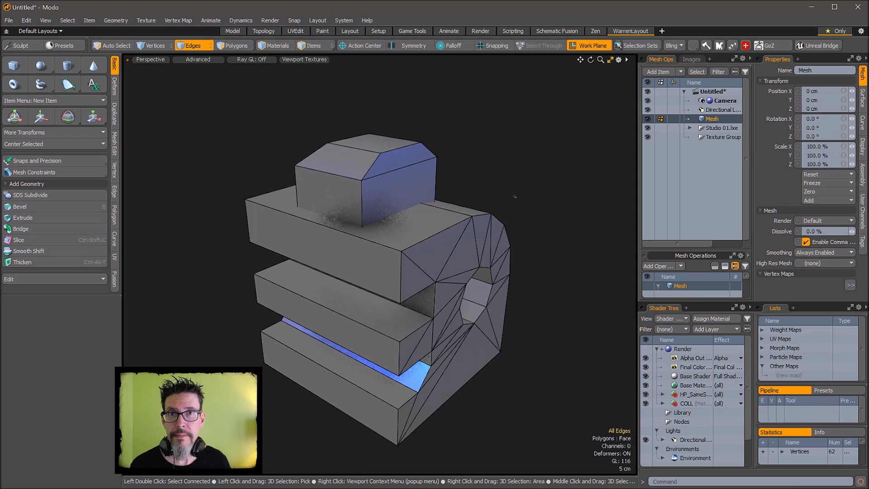
pyautogui.keyDown('alt'); pyautogui.moveTo(523, 307); pyautogui.dragTo(528, 259); pyautogui.keyUp('alt')
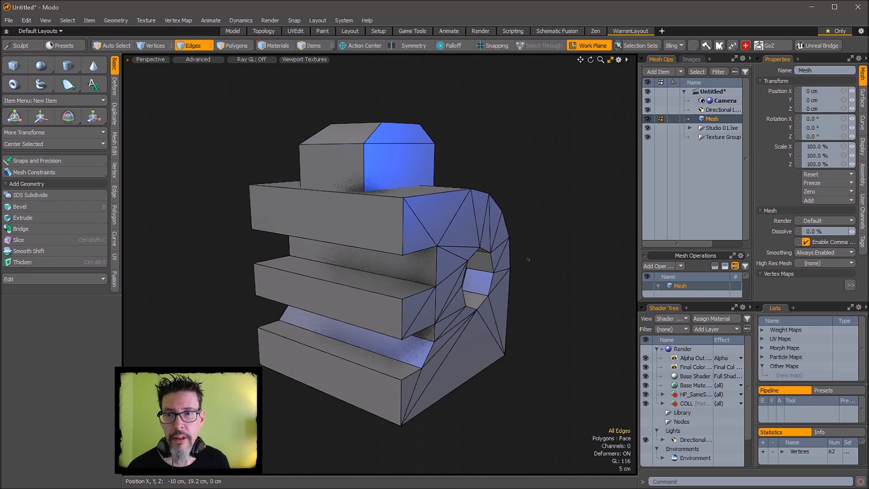
pyautogui.press('Tab')
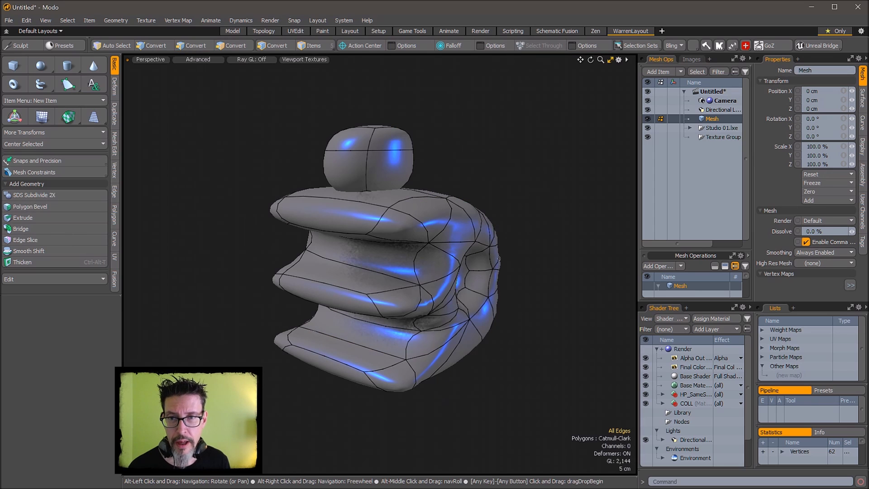
pyautogui.keyDown('alt'); pyautogui.moveTo(476, 277); pyautogui.dragTo(425, 295); pyautogui.keyUp('alt')
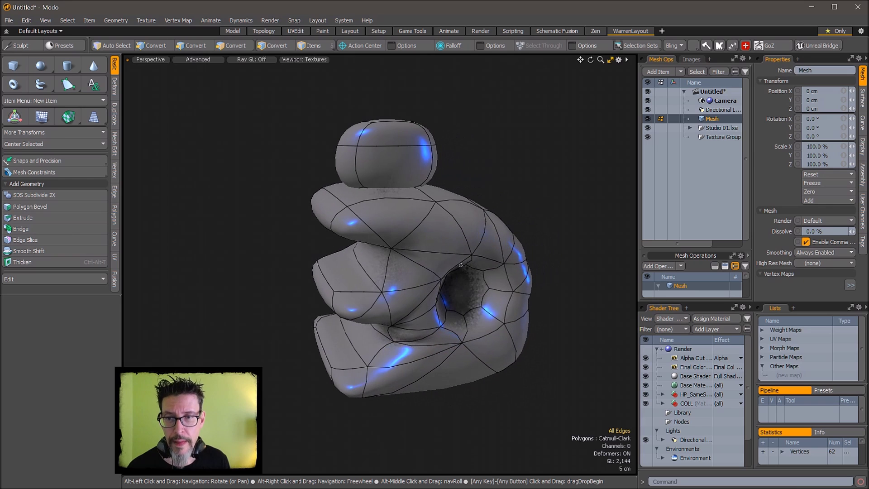
pyautogui.keyDown('alt'); pyautogui.moveTo(461, 265); pyautogui.dragTo(437, 224); pyautogui.keyUp('alt')
pyautogui.press('3')
pyautogui.keyDown('alt'); pyautogui.moveTo(464, 149); pyautogui.dragTo(612, 183); pyautogui.keyUp('alt')
pyautogui.keyDown('alt'); pyautogui.moveTo(526, 178); pyautogui.dragTo(535, 203); pyautogui.keyUp('alt')
pyautogui.press('Tab')
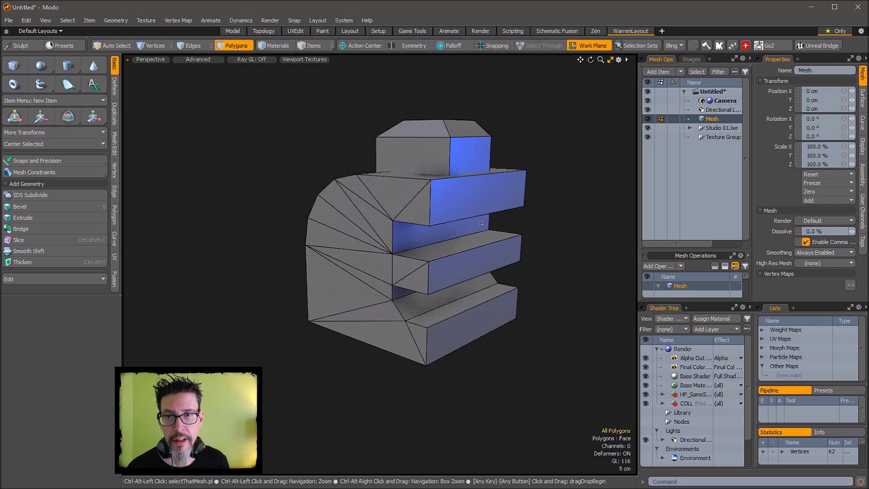
# - Select the end polygons of the three projecting slabs and turn on Catmull-Clark subdivision for the body
pyautogui.keyDown('ctrl'); pyautogui.keyDown('alt'); pyautogui.moveTo(481, 223); pyautogui.dragTo(512, 190); pyautogui.keyUp('alt'); pyautogui.keyUp('ctrl')
pyautogui.click(498, 176)
pyautogui.keyDown('shift'); pyautogui.click(493, 283); pyautogui.keyUp('shift')
pyautogui.keyDown('shift'); pyautogui.click(487, 371); pyautogui.keyUp('shift')
pyautogui.keyDown('ctrl'); pyautogui.keyDown('alt'); pyautogui.moveTo(553, 256); pyautogui.dragTo(542, 257); pyautogui.keyUp('alt'); pyautogui.keyUp('ctrl')
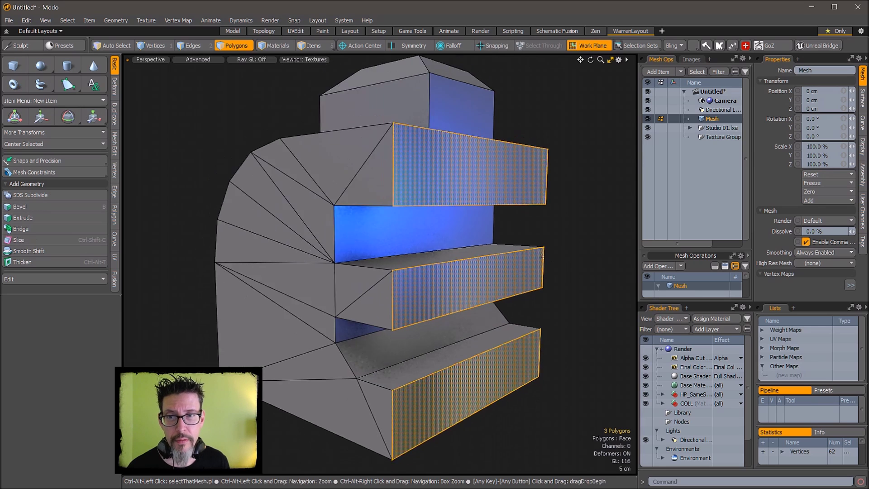
pyautogui.press('Tab')
pyautogui.keyDown('alt'); pyautogui.moveTo(557, 184); pyautogui.dragTo(554, 196); pyautogui.keyUp('alt')
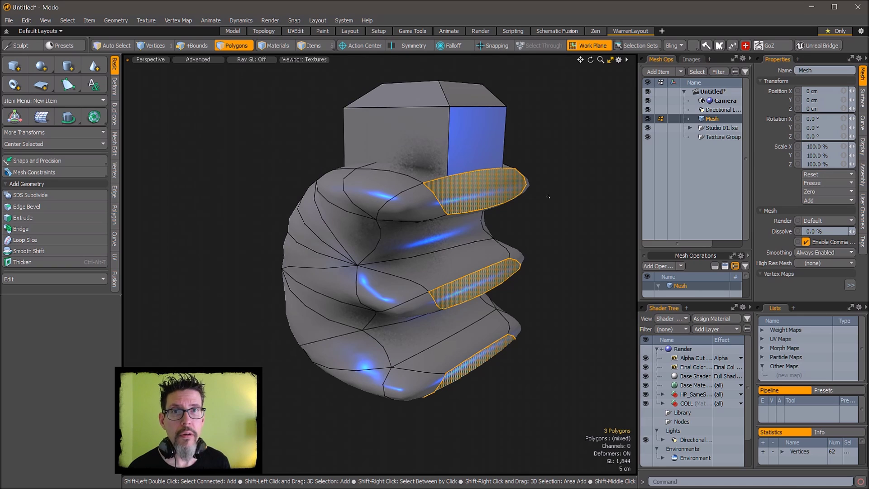
# - Detach the three selected slab-end polygons from the subdivided body
pyautogui.hotkey('shift', 'Tab')
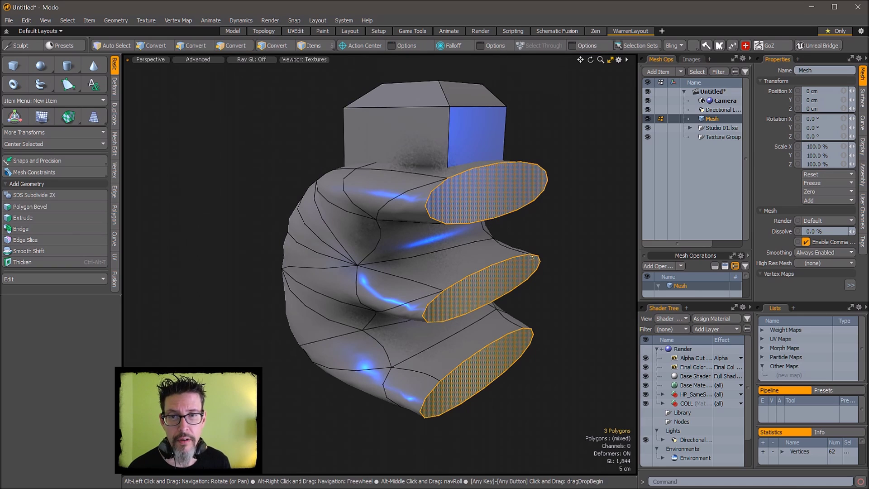
pyautogui.keyDown('alt'); pyautogui.moveTo(548, 196); pyautogui.dragTo(538, 228); pyautogui.keyUp('alt')
pyautogui.hotkey('shift', 'Tab')
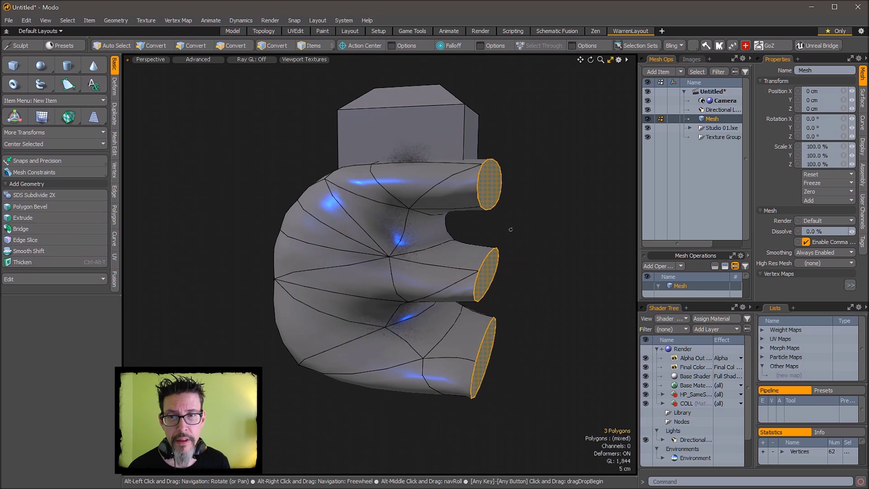
# - Select the two back-wall polygons between the slabs and detach them from the body
pyautogui.click(443, 233)
pyautogui.keyDown('alt'); pyautogui.moveTo(443, 233); pyautogui.dragTo(455, 276); pyautogui.keyUp('alt')
pyautogui.keyDown('shift'); pyautogui.click(458, 301); pyautogui.keyUp('shift')
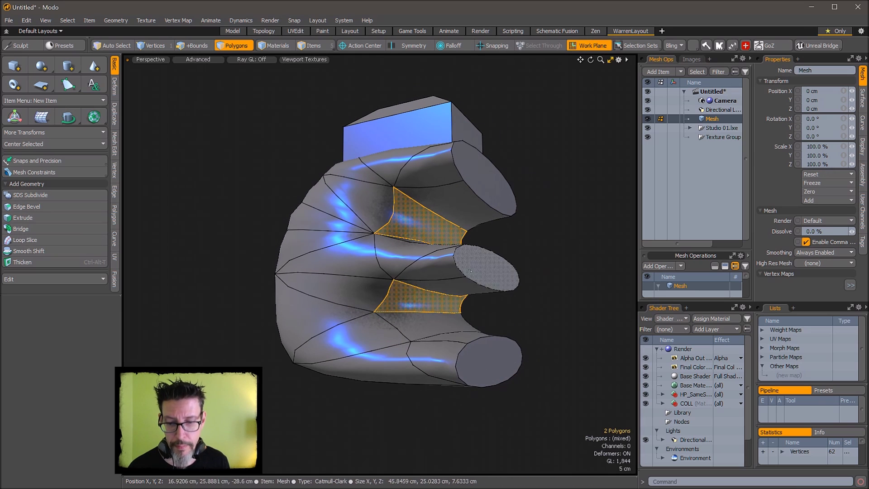
pyautogui.hotkey('shift', 'Tab')
# - Detach the undersides of the upper and middle slabs and the top face of the lower slab
pyautogui.click(448, 324)
pyautogui.hotkey('shift', 'Tab')
pyautogui.click(462, 290)
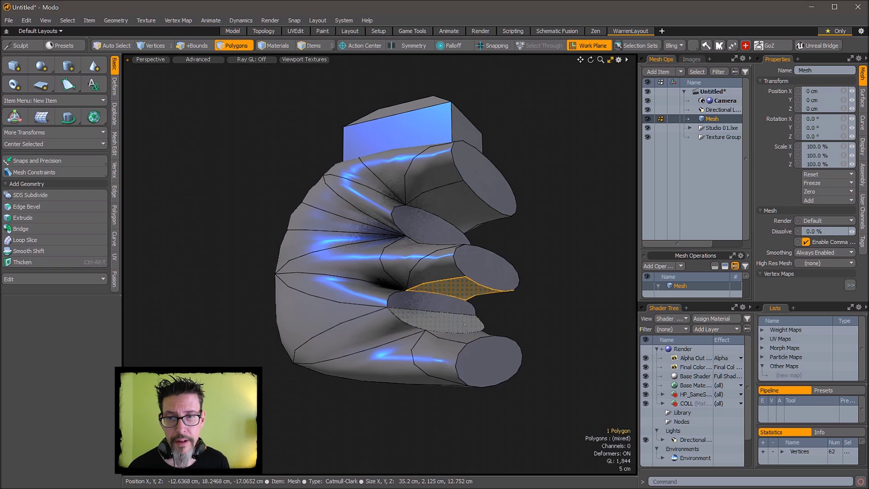
pyautogui.keyDown('shift'); pyautogui.click(458, 336); pyautogui.keyUp('shift')
pyautogui.keyDown('shift'); pyautogui.click(468, 214); pyautogui.keyUp('shift')
pyautogui.keyDown('alt'); pyautogui.moveTo(471, 215); pyautogui.dragTo(547, 273); pyautogui.keyUp('alt')
pyautogui.hotkey('shift', 'Tab')
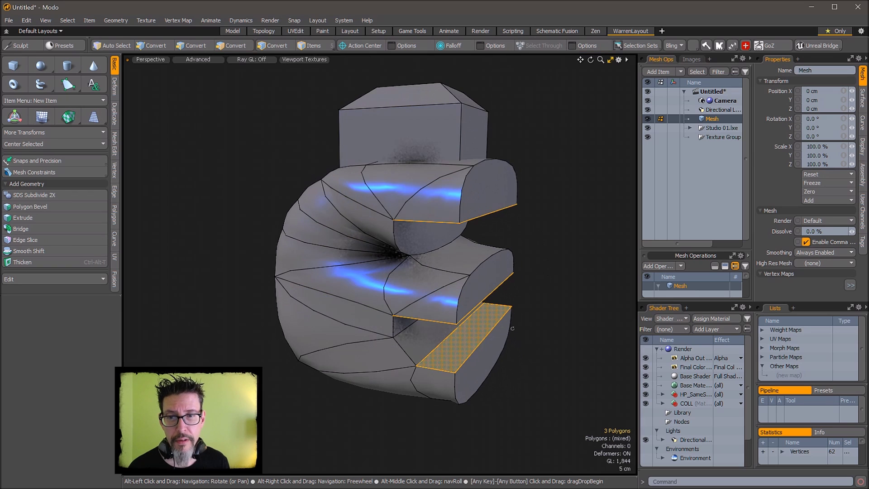
# - Select all polygons on the body's side without the hole and detach them as one section
pyautogui.moveTo(512, 328)
pyautogui.keyDown('alt'); pyautogui.mouseDown()
pyautogui.moveTo(534, 289)
pyautogui.moveTo(550, 312)
pyautogui.mouseUp(); pyautogui.keyUp('alt')
pyautogui.moveTo(470, 362); pyautogui.dragTo(370, 244)
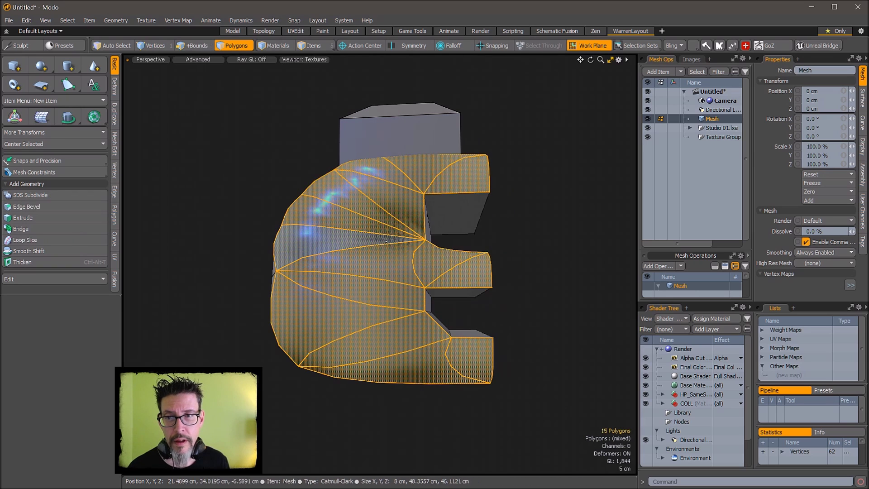
pyautogui.keyDown('alt'); pyautogui.moveTo(385, 241); pyautogui.dragTo(455, 221); pyautogui.keyUp('alt')
pyautogui.hotkey('ctrl', 'z')
pyautogui.hotkey('ctrl', 'z')
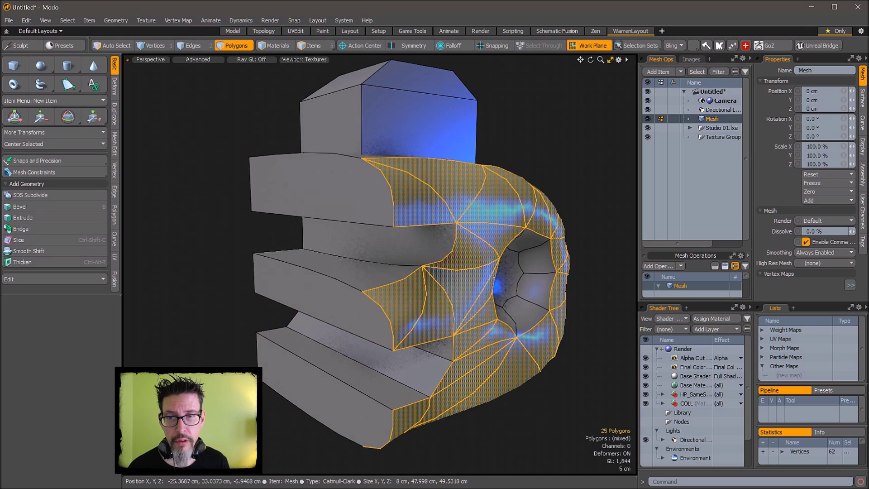
# - Detach the hole-side polygons, the hole's inner wall and the base polygon from the body as separate sections
pyautogui.keyDown('alt'); pyautogui.moveTo(543, 273); pyautogui.dragTo(512, 278); pyautogui.keyUp('alt')
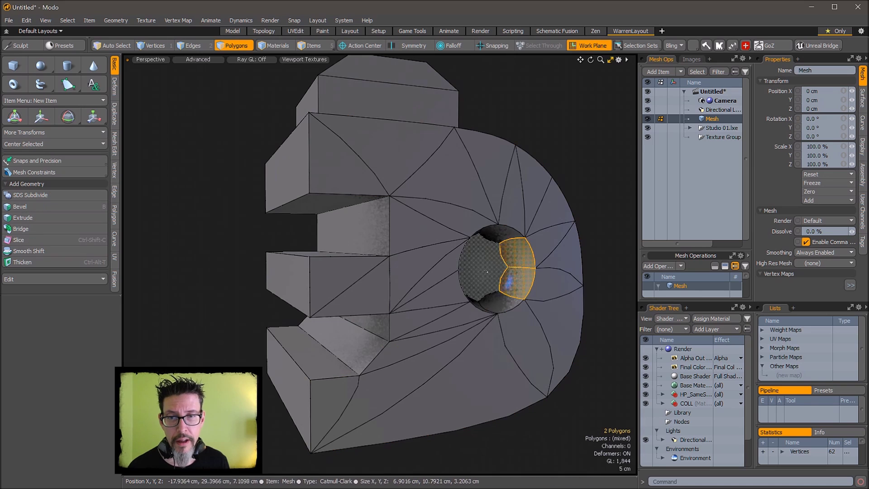
pyautogui.keyDown('alt'); pyautogui.moveTo(562, 256); pyautogui.dragTo(453, 283); pyautogui.keyUp('alt')
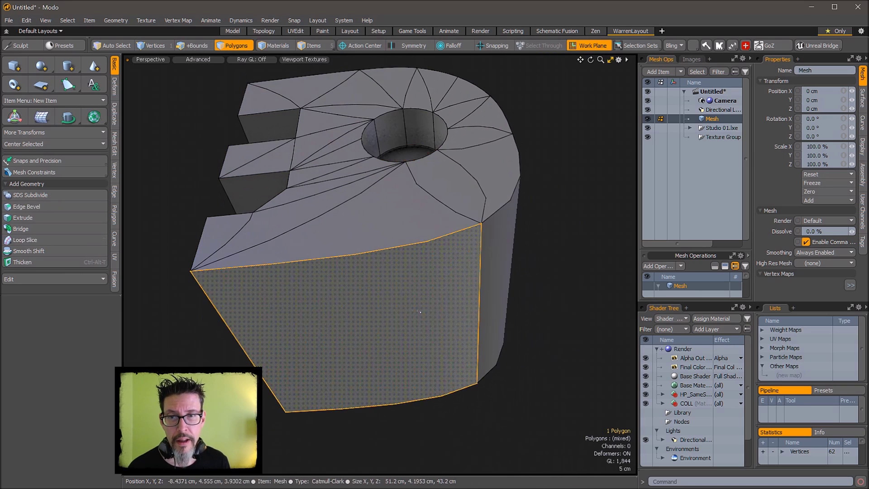
pyautogui.keyDown('alt'); pyautogui.moveTo(420, 311); pyautogui.dragTo(494, 255); pyautogui.keyUp('alt')
# - Hide the wireframe overlay and apply Catmull-Clark subdivision to the whole knob on top of the body
pyautogui.click(559, 175)
pyautogui.press('w')
pyautogui.keyDown('alt'); pyautogui.moveTo(485, 185); pyautogui.dragTo(462, 188); pyautogui.keyUp('alt')
pyautogui.doubleClick(473, 187)
pyautogui.hotkey('shift', 'Tab')
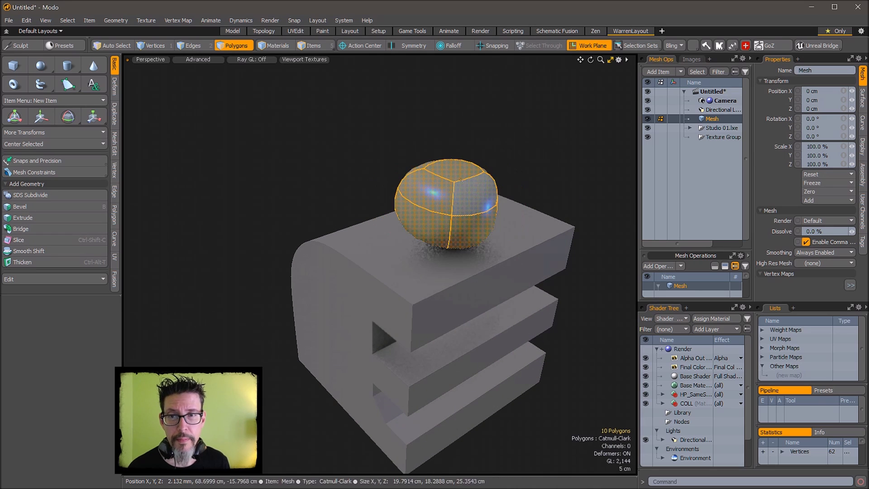
# - Cut the knob's polygons and paste them back to separate their shared edges
pyautogui.keyDown('alt'); pyautogui.moveTo(539, 178); pyautogui.dragTo(410, 157); pyautogui.keyUp('alt')
pyautogui.hotkey('ctrl', 'x')
pyautogui.hotkey('ctrl', 'v')
pyautogui.moveTo(421, 208); pyautogui.dragTo(506, 188)
pyautogui.keyDown('alt'); pyautogui.moveTo(409, 184); pyautogui.dragTo(370, 157); pyautogui.keyUp('alt')
pyautogui.keyDown('alt'); pyautogui.moveTo(448, 186); pyautogui.dragTo(418, 176); pyautogui.keyUp('alt')
# - Separate the knob's remaining polygons, clear the selection and display the wireframe over the whole model
pyautogui.scroll(2, 403, 176)
pyautogui.click(421, 176)
pyautogui.click(355, 181)
pyautogui.click(537, 190)
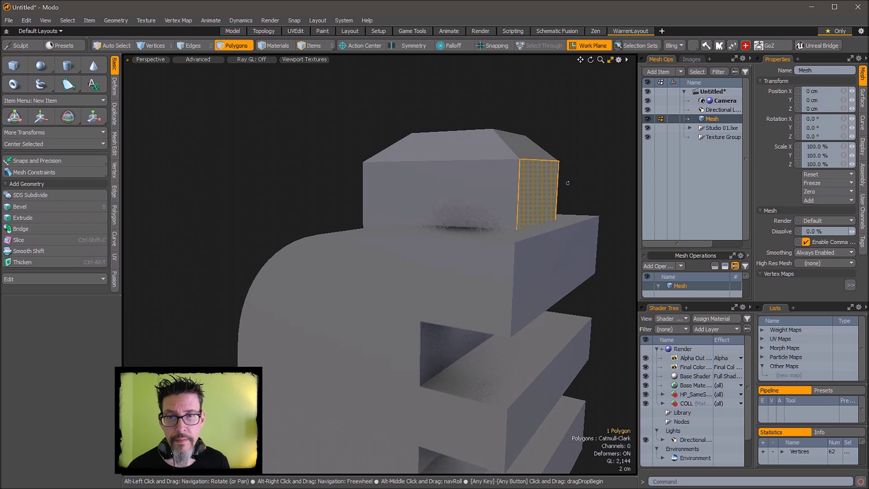
pyautogui.keyDown('alt'); pyautogui.moveTo(565, 185); pyautogui.dragTo(470, 197); pyautogui.keyUp('alt')
pyautogui.click(542, 193)
pyautogui.keyDown('alt'); pyautogui.moveTo(542, 193); pyautogui.dragTo(518, 194); pyautogui.keyUp('alt')
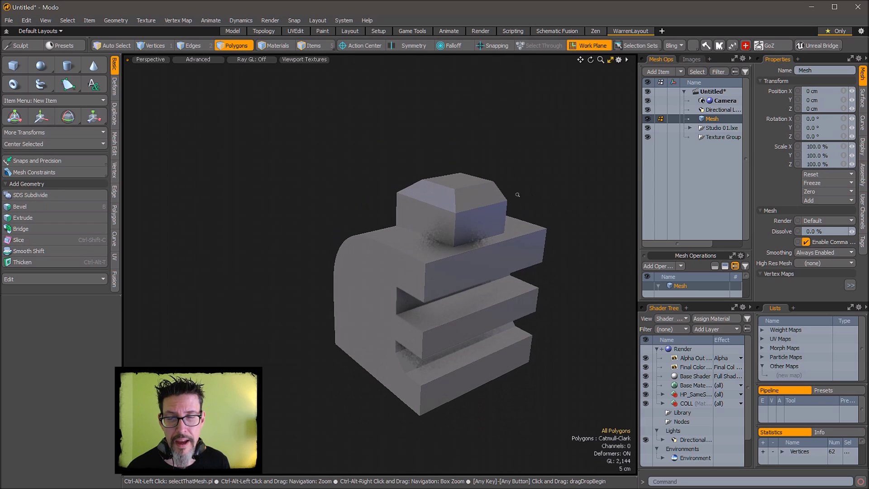
pyautogui.scroll(2, 478, 197)
pyautogui.keyDown('alt'); pyautogui.keyDown('shift'); pyautogui.moveTo(496, 249); pyautogui.dragTo(529, 199); pyautogui.keyUp('shift'); pyautogui.keyUp('alt')
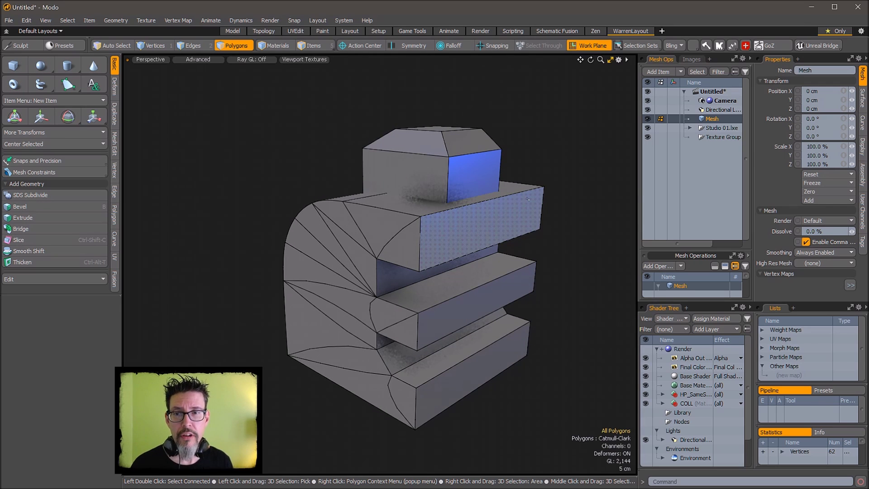
pyautogui.keyDown('alt'); pyautogui.moveTo(528, 199); pyautogui.dragTo(475, 262); pyautogui.keyUp('alt')
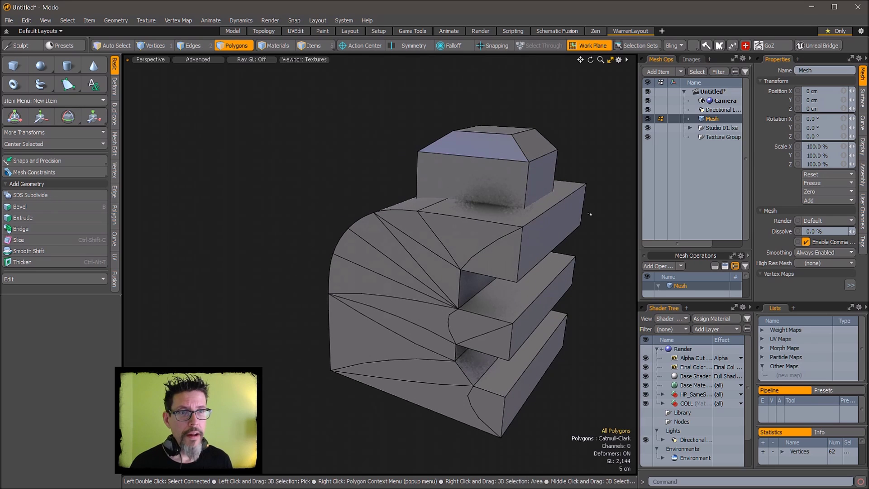
# - Open the Mesh item's surface properties and collapse the Subdivision group to expose the Catmull-Clark settings
pyautogui.click(719, 111)
pyautogui.click(716, 119)
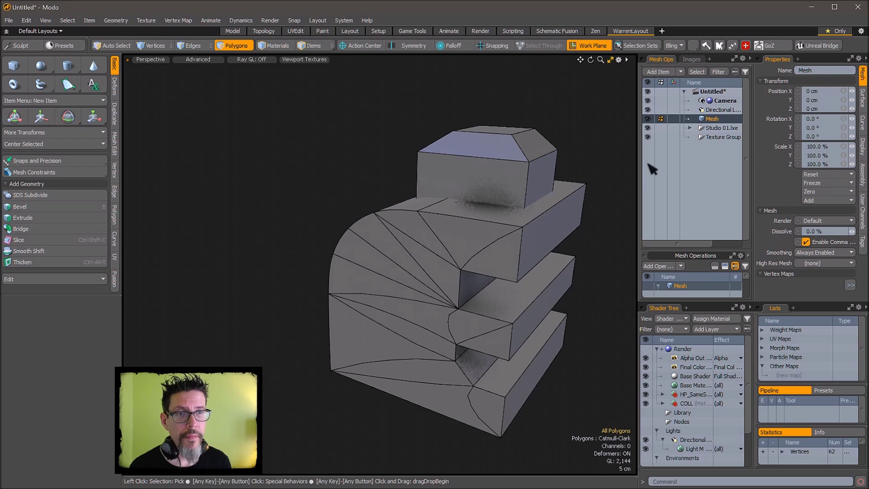
pyautogui.click(862, 99)
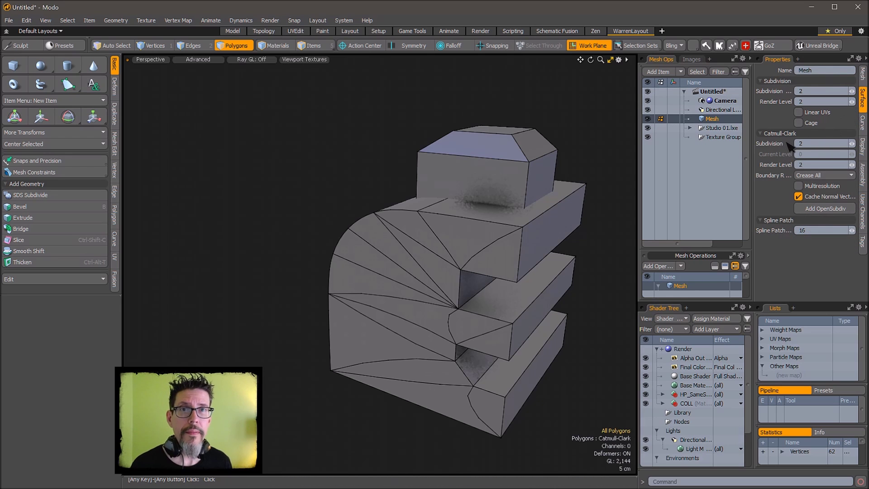
pyautogui.click(776, 80)
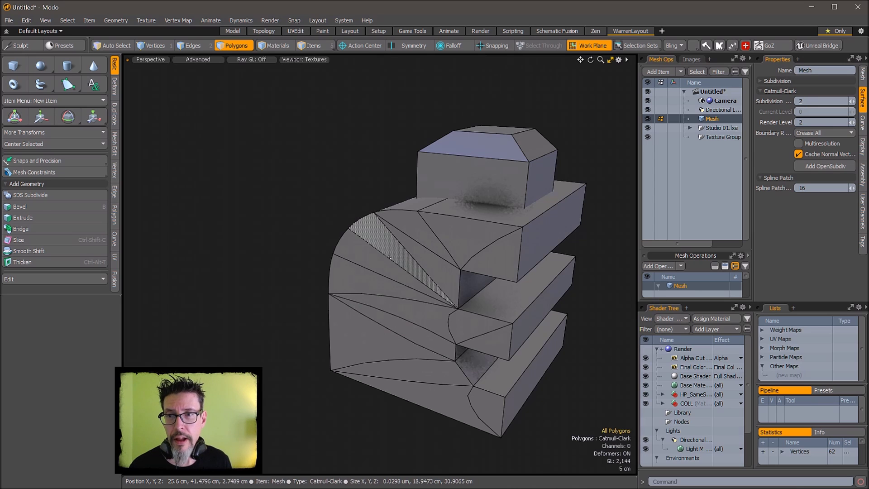
# - Turn Catmull-Clark subdivision off to examine the body's rounded corner as plain faces, and turn it back on
pyautogui.keyDown('alt'); pyautogui.moveTo(368, 244); pyautogui.dragTo(466, 193); pyautogui.keyUp('alt')
pyautogui.hotkey('shift', 'Tab')
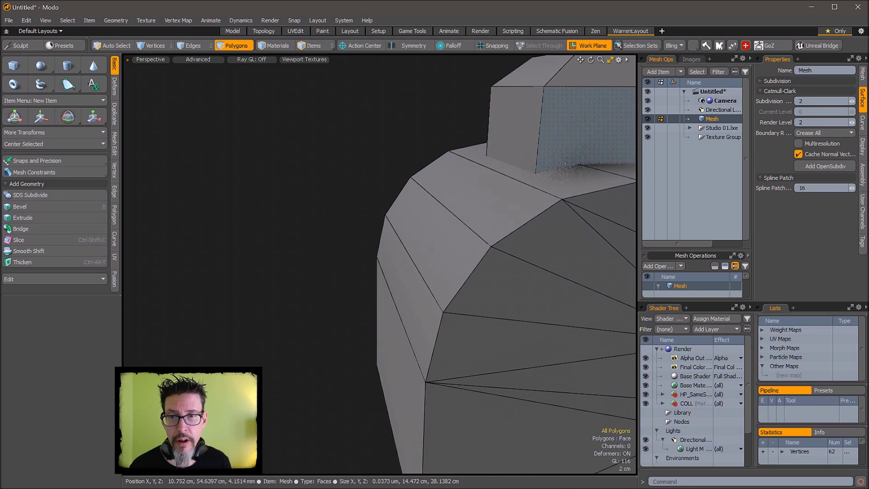
pyautogui.keyDown('alt'); pyautogui.moveTo(543, 149); pyautogui.dragTo(398, 186); pyautogui.keyUp('alt')
pyautogui.hotkey('shift', 'Tab')
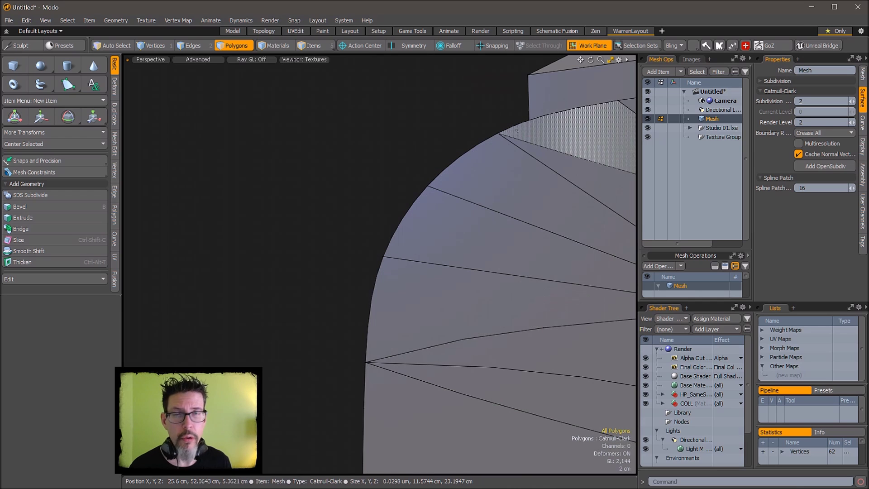
# - Raise the Catmull-Clark subdivision and render levels to 3 to examine the rounded corner, and return both to 2
pyautogui.keyDown('alt'); pyautogui.moveTo(489, 190); pyautogui.dragTo(502, 206); pyautogui.keyUp('alt')
pyautogui.keyDown('alt'); pyautogui.moveTo(502, 206); pyautogui.dragTo(457, 215); pyautogui.keyUp('alt')
pyautogui.press('pagedown')
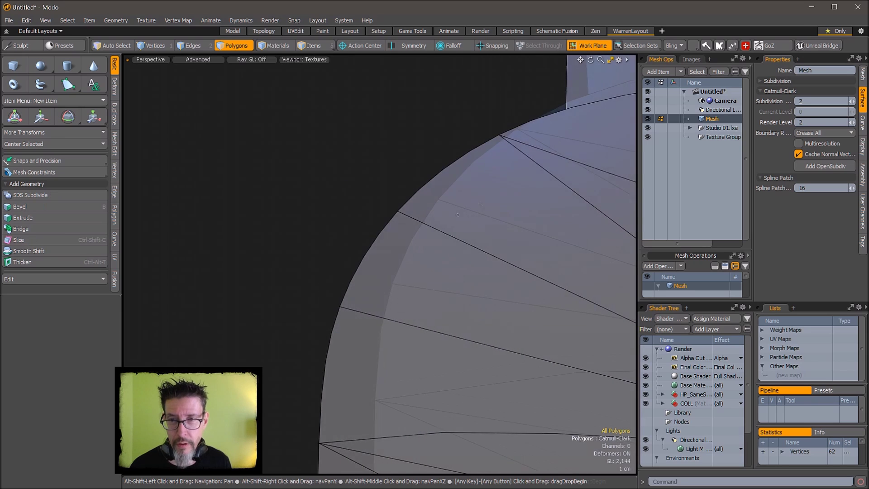
pyautogui.press('pageup')
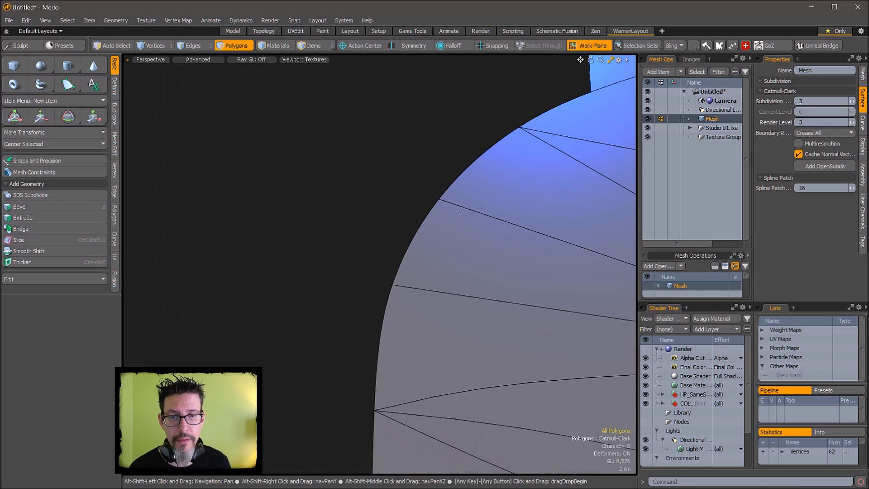
pyautogui.press('pagedown')
pyautogui.keyDown('alt'); pyautogui.moveTo(611, 91); pyautogui.dragTo(592, 401); pyautogui.keyUp('alt')
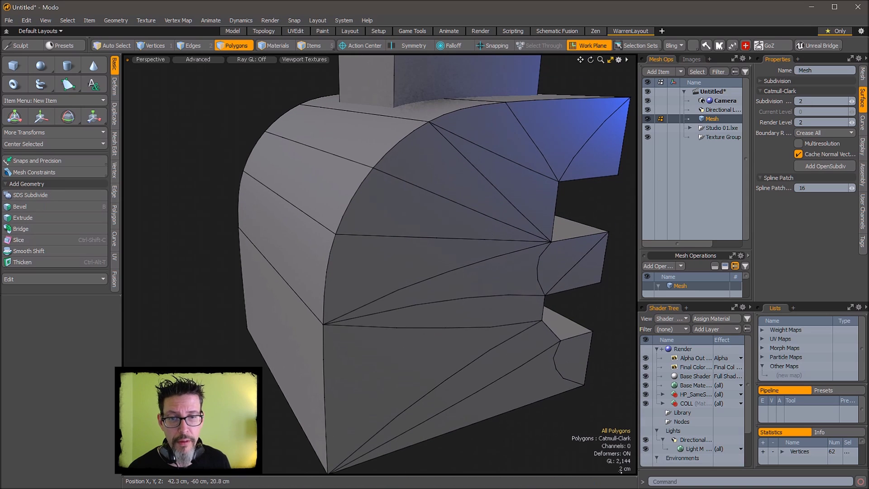
# - Compare the rounded corner at Catmull-Clark subdivision levels 1 and 3, and restore level 2
pyautogui.keyDown('alt'); pyautogui.moveTo(515, 301); pyautogui.dragTo(439, 261); pyautogui.keyUp('alt')
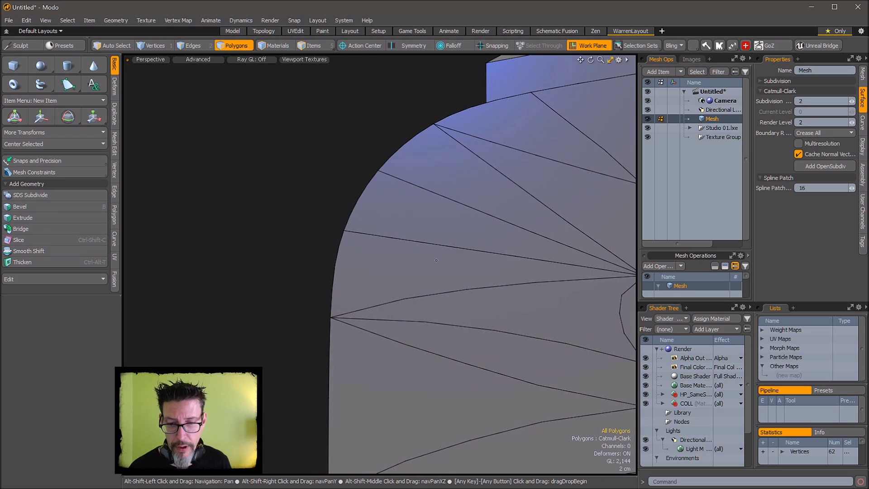
pyautogui.press('pagedown')
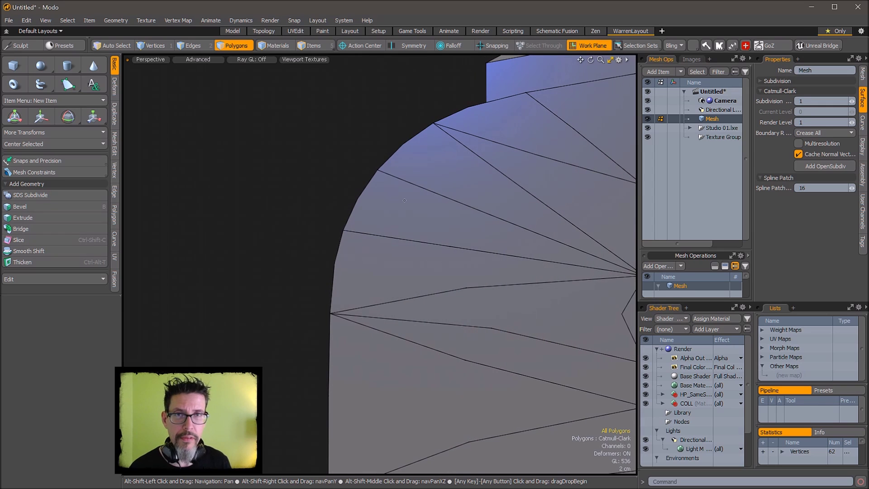
pyautogui.press('pageup')
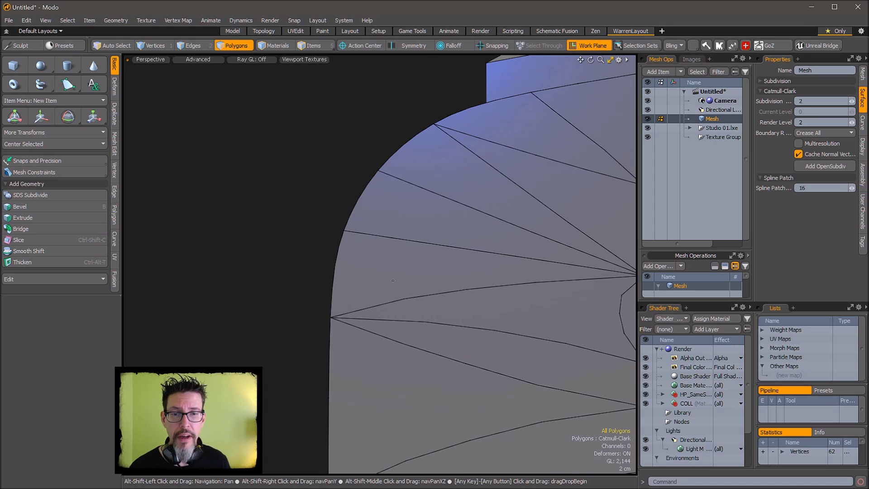
pyautogui.press('pageup')
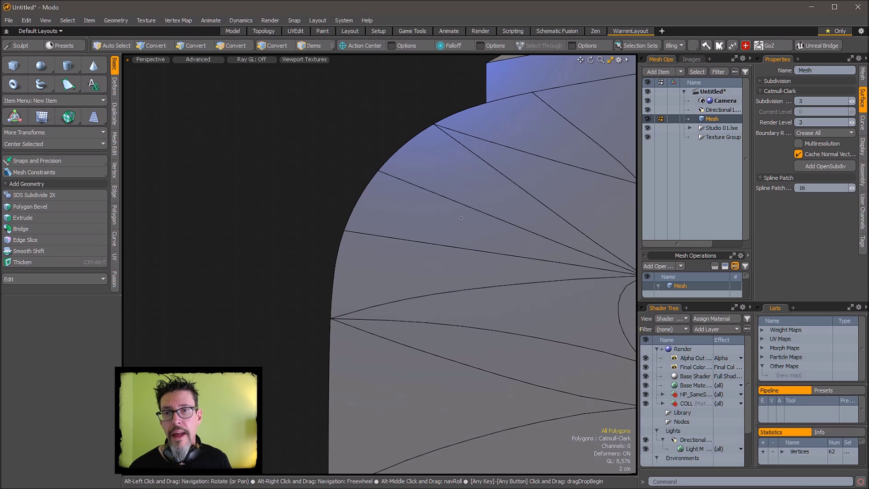
pyautogui.moveTo(479, 196)
pyautogui.keyDown('alt'); pyautogui.mouseDown()
pyautogui.moveTo(485, 208)
pyautogui.moveTo(469, 180)
pyautogui.moveTo(465, 198)
pyautogui.mouseUp(); pyautogui.keyUp('alt')
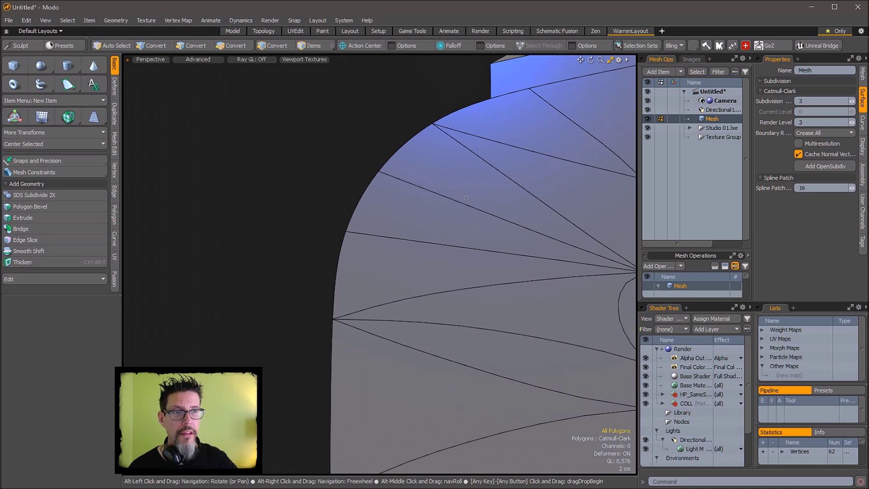
pyautogui.press('pagedown')
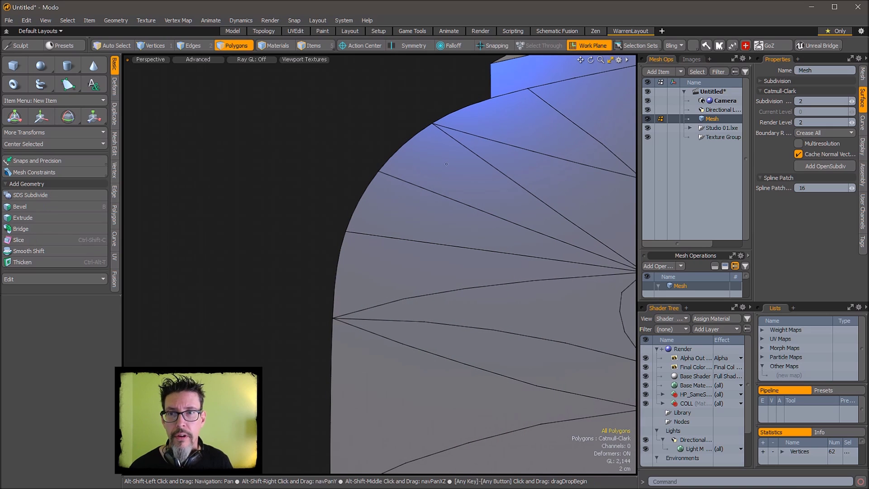
# - Select all connected polygons of the beveled block on top of the body and hide the rest of the mesh
pyautogui.keyDown('alt'); pyautogui.moveTo(466, 198); pyautogui.dragTo(528, 224); pyautogui.keyUp('alt')
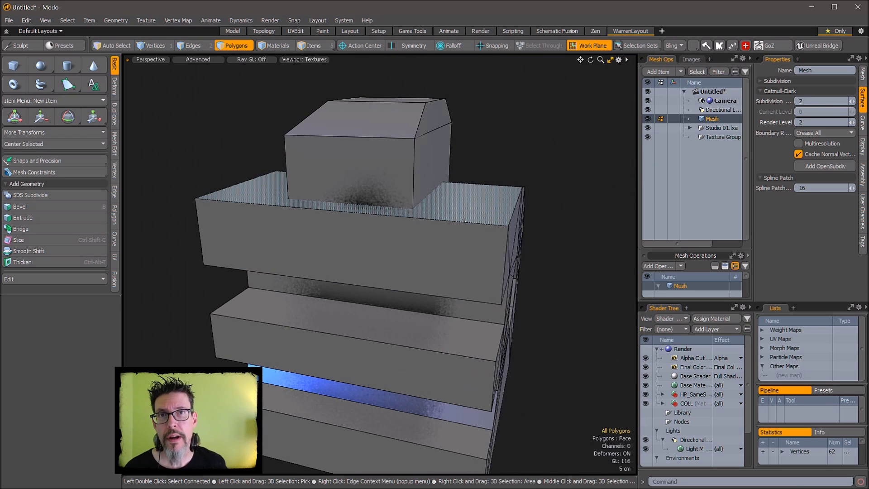
pyautogui.keyDown('alt'); pyautogui.moveTo(570, 231); pyautogui.dragTo(491, 172); pyautogui.keyUp('alt')
pyautogui.doubleClick(491, 172)
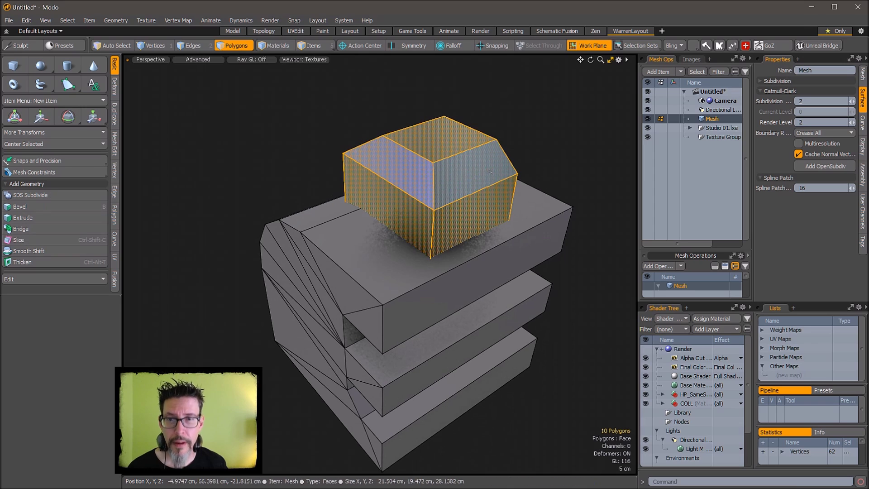
pyautogui.hotkey('shift', 'h')
pyautogui.click(541, 186)
pyautogui.keyDown('alt'); pyautogui.moveTo(541, 186); pyautogui.dragTo(547, 221); pyautogui.keyUp('alt')
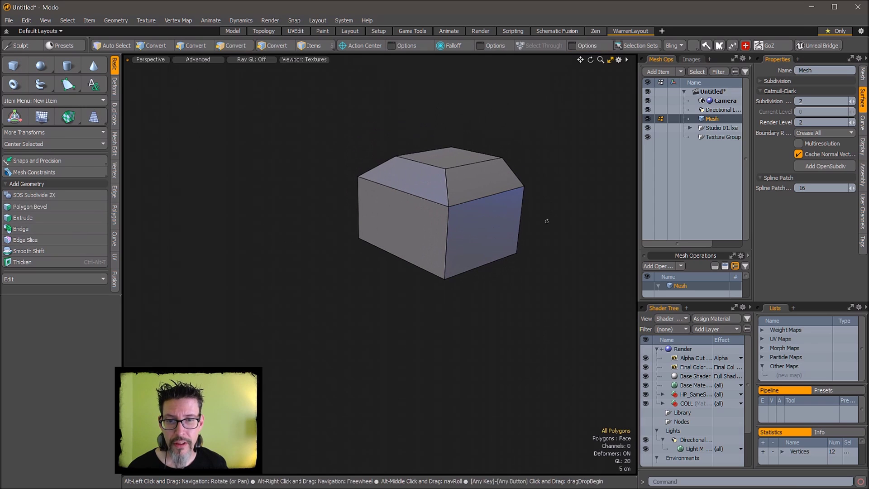
# - Turn on Catmull-Clark subdivision for the isolated block
pyautogui.press('Tab')
pyautogui.keyDown('alt'); pyautogui.moveTo(546, 180); pyautogui.dragTo(568, 208); pyautogui.keyUp('alt')
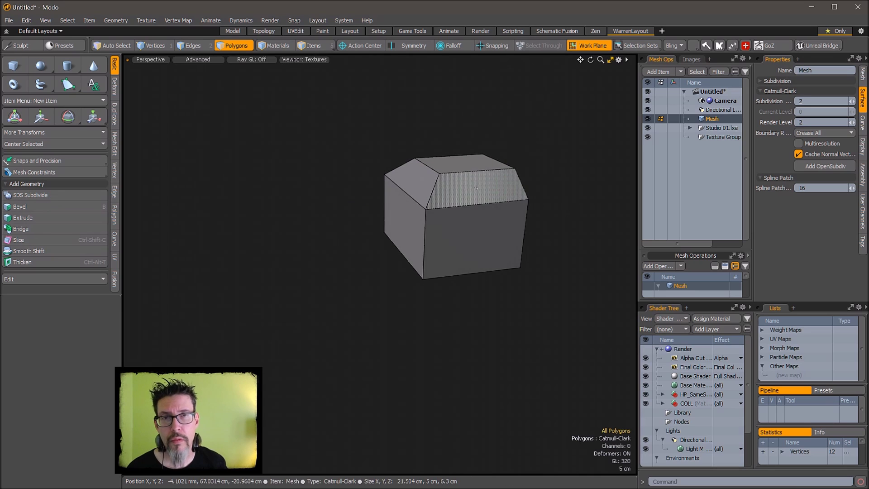
pyautogui.keyDown('alt'); pyautogui.moveTo(571, 209); pyautogui.dragTo(474, 226); pyautogui.keyUp('alt')
# - Select the block's top polygon for moving and reset the work plane to its default orientation
pyautogui.click(474, 226)
pyautogui.press('w')
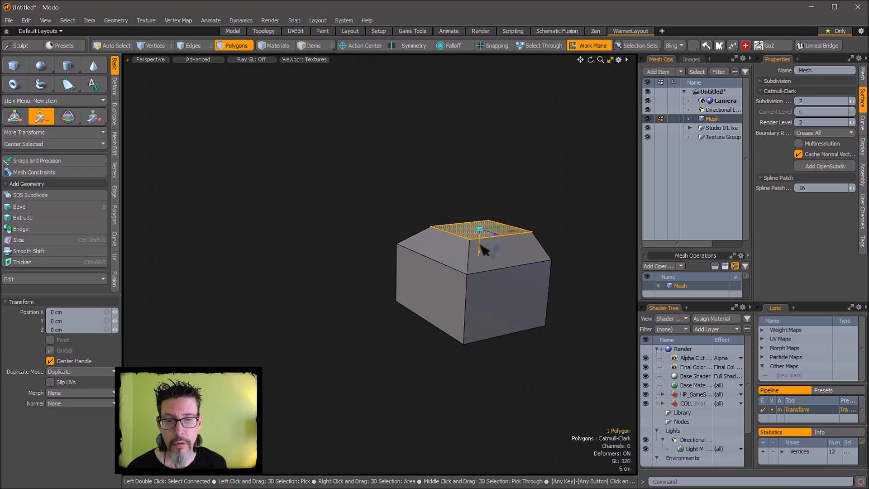
pyautogui.press('End')
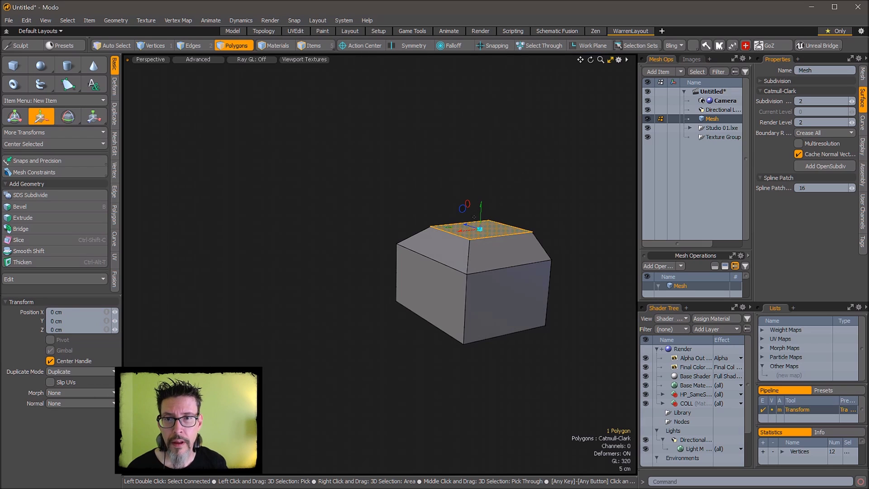
pyautogui.keyDown('alt'); pyautogui.moveTo(484, 211); pyautogui.dragTo(470, 251); pyautogui.keyUp('alt')
pyautogui.press('q')
# - Add a horizontal edge loop roughly midway up the block's vertical sides
pyautogui.hotkey('alt', 'c')
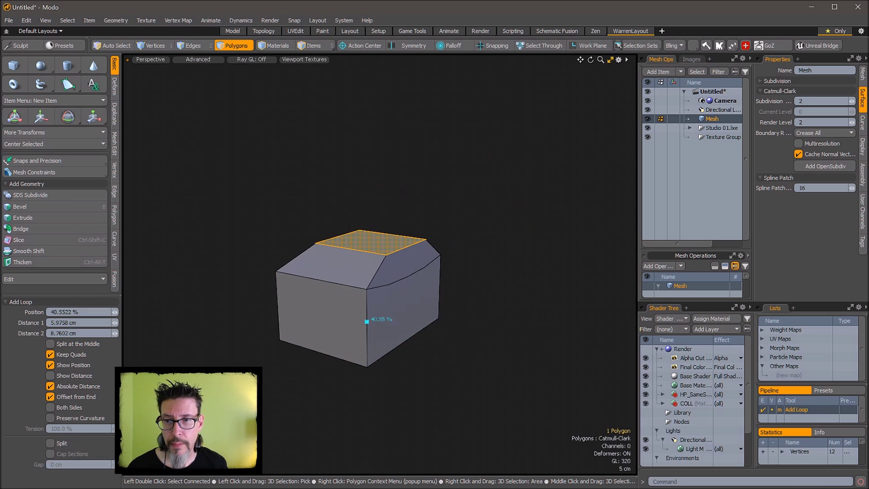
pyautogui.press('Escape')
pyautogui.press('Escape')
pyautogui.hotkey('alt', 'l')
pyautogui.click(367, 327)
pyautogui.press('q')
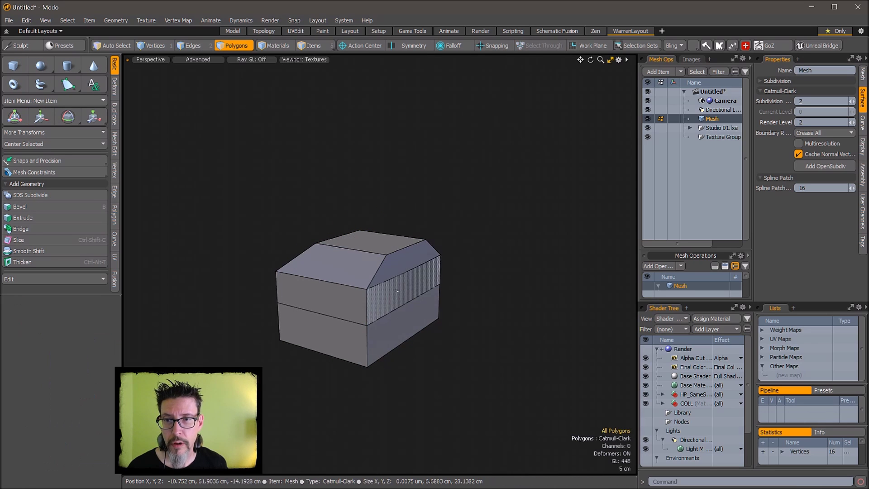
# - Move the lower polygon on the block's end face outward by -8.8 cm along X
pyautogui.click(407, 287)
pyautogui.keyDown('alt'); pyautogui.moveTo(448, 257); pyautogui.dragTo(480, 255); pyautogui.keyUp('alt')
pyautogui.click(442, 310)
pyautogui.press('w')
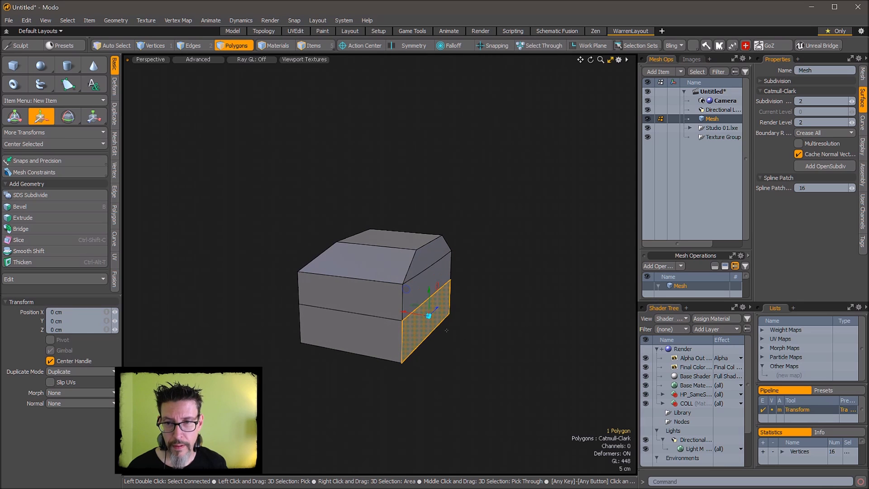
pyautogui.moveTo(408, 314); pyautogui.dragTo(450, 321)
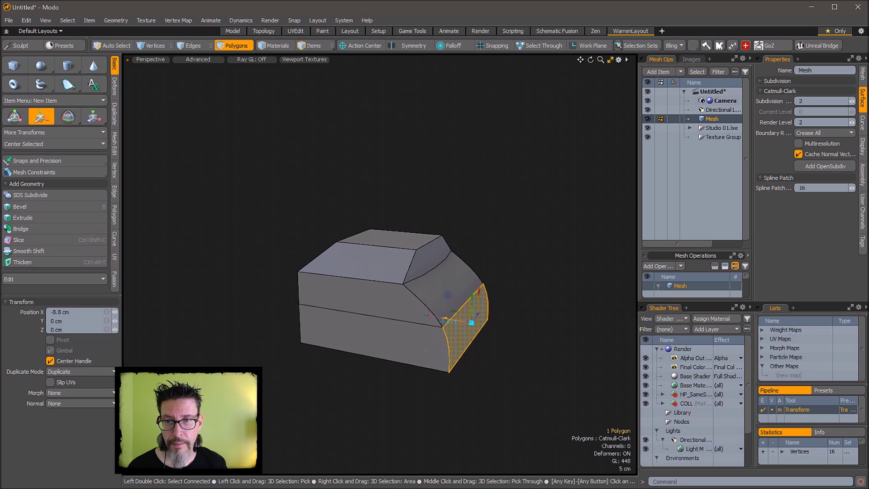
pyautogui.press('space')
# - Examine the block's hard creases and the curved bulge at its end from several angles
pyautogui.click(431, 246)
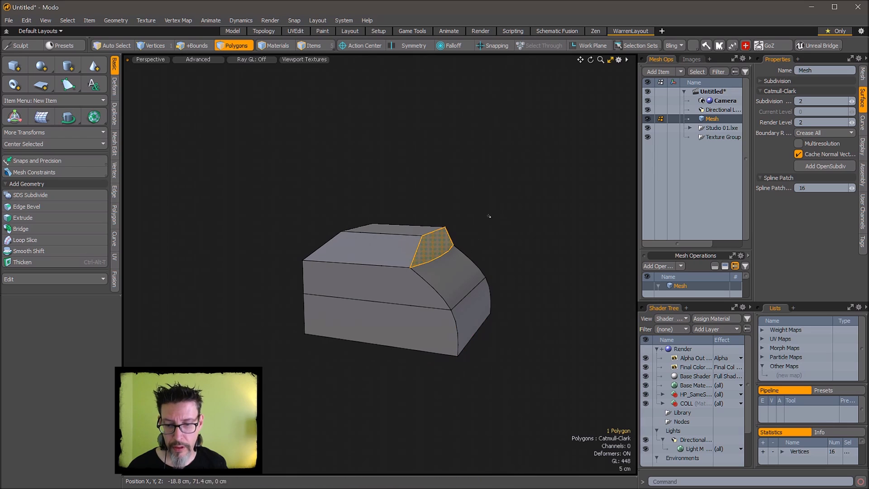
pyautogui.click(485, 235)
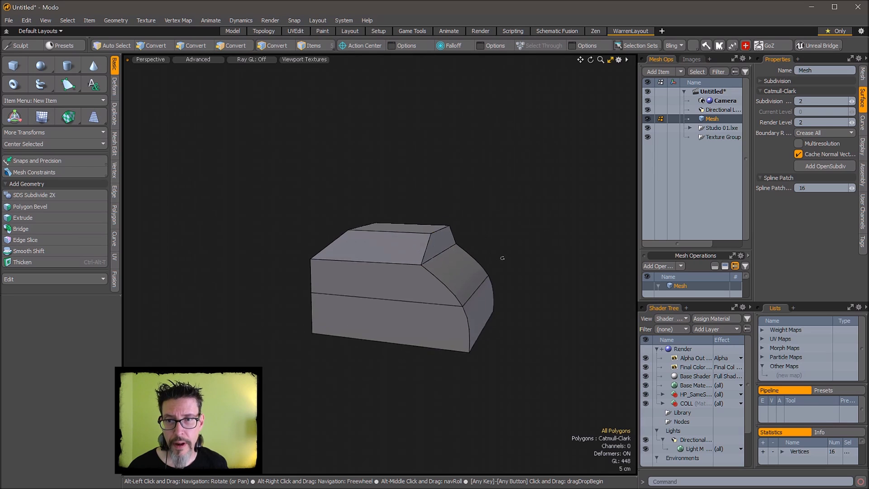
pyautogui.keyDown('alt'); pyautogui.moveTo(503, 258); pyautogui.dragTo(347, 264); pyautogui.keyUp('alt')
pyautogui.keyDown('alt'); pyautogui.moveTo(349, 217); pyautogui.dragTo(318, 200); pyautogui.keyUp('alt')
pyautogui.keyDown('alt'); pyautogui.keyDown('shift'); pyautogui.moveTo(318, 201); pyautogui.dragTo(429, 238); pyautogui.keyUp('shift'); pyautogui.keyUp('alt')
pyautogui.keyDown('ctrl'); pyautogui.keyDown('alt'); pyautogui.moveTo(390, 221); pyautogui.dragTo(420, 199); pyautogui.keyUp('alt'); pyautogui.keyUp('ctrl')
pyautogui.keyDown('alt'); pyautogui.keyDown('shift'); pyautogui.moveTo(420, 199); pyautogui.dragTo(484, 186); pyautogui.keyUp('shift'); pyautogui.keyUp('alt')
pyautogui.keyDown('alt'); pyautogui.moveTo(484, 186); pyautogui.dragTo(516, 246); pyautogui.keyUp('alt')
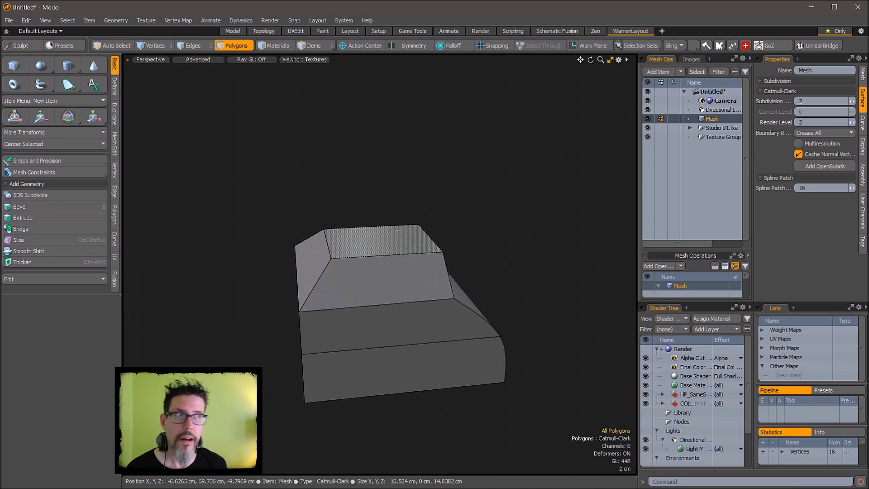
pyautogui.press('alt')
pyautogui.keyDown('alt'); pyautogui.moveTo(394, 273); pyautogui.dragTo(501, 210); pyautogui.keyUp('alt')
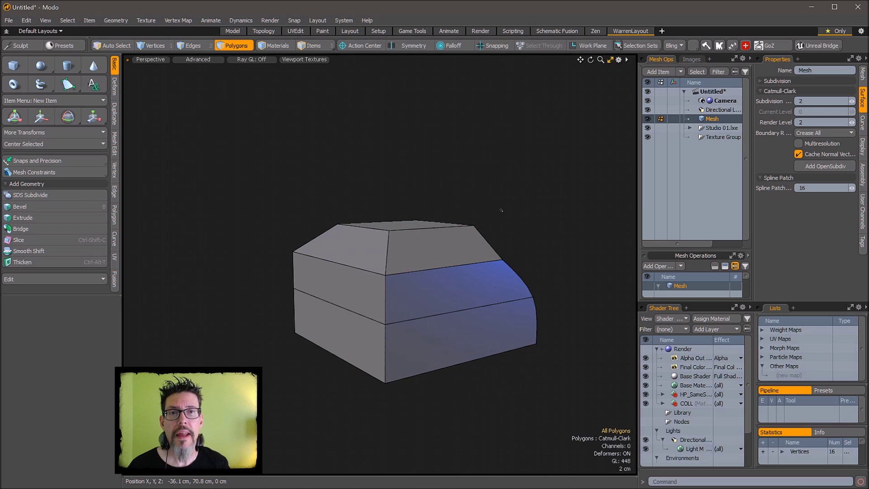
pyautogui.keyDown('alt'); pyautogui.moveTo(425, 284); pyautogui.dragTo(355, 278); pyautogui.keyUp('alt')
# - Add two parallel edge loops across the block's roof and long sides, placing the second at about 48.7 %
pyautogui.hotkey('alt', 'c')
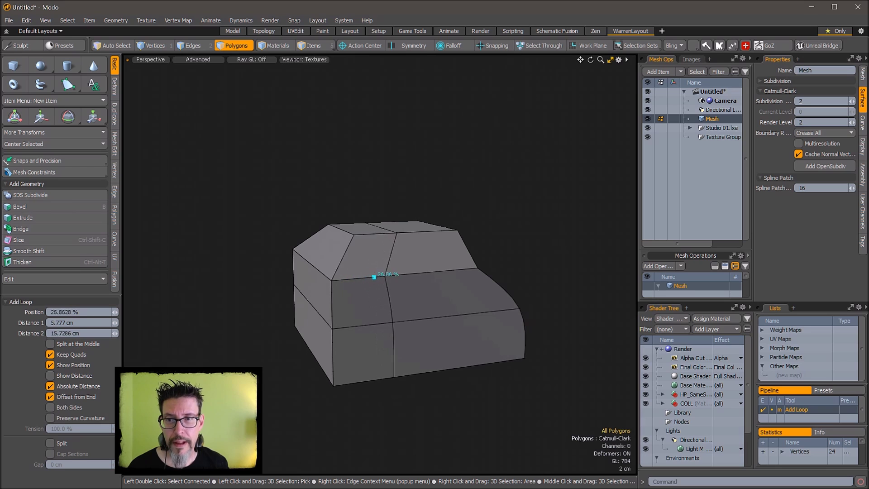
pyautogui.keyDown('alt'); pyautogui.moveTo(374, 277); pyautogui.dragTo(372, 294); pyautogui.keyUp('alt')
pyautogui.press('space')
pyautogui.click(367, 244)
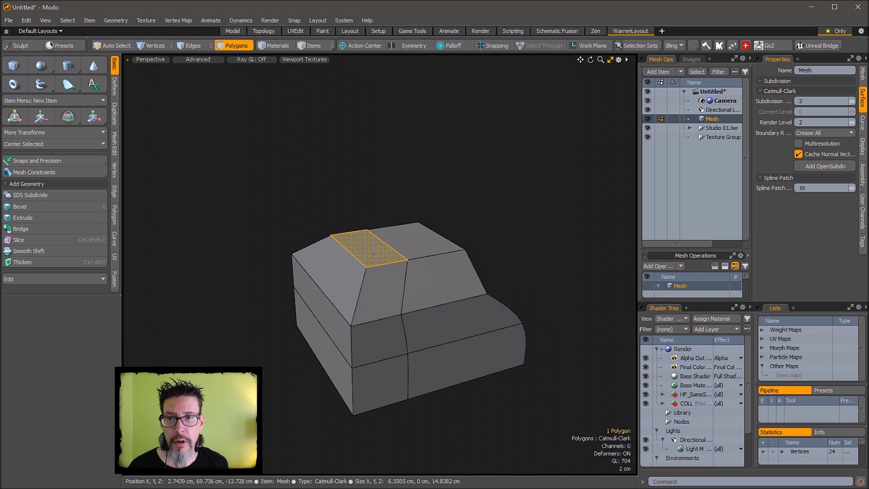
pyautogui.keyDown('alt'); pyautogui.moveTo(366, 245); pyautogui.dragTo(377, 240); pyautogui.keyUp('alt')
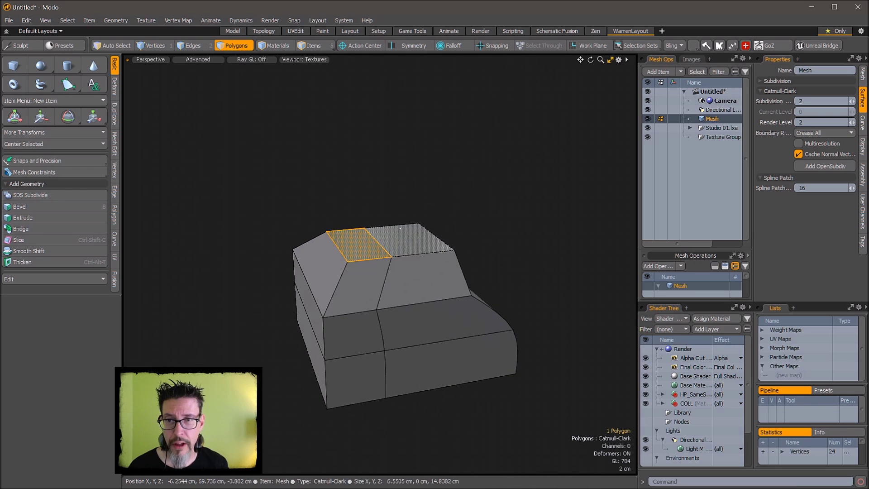
pyautogui.keyDown('alt'); pyautogui.moveTo(435, 216); pyautogui.dragTo(421, 208); pyautogui.keyUp('alt')
pyautogui.click(421, 208)
pyautogui.hotkey('alt', 'c')
pyautogui.moveTo(397, 254); pyautogui.dragTo(406, 251)
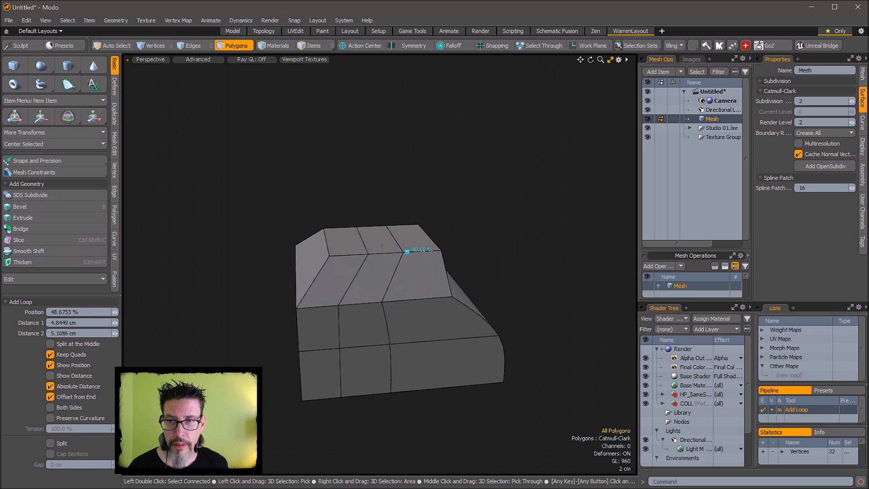
pyautogui.press('space')
# - Raise the roof polygon at the end opposite the bulge along Y
pyautogui.click(347, 237)
pyautogui.press('w')
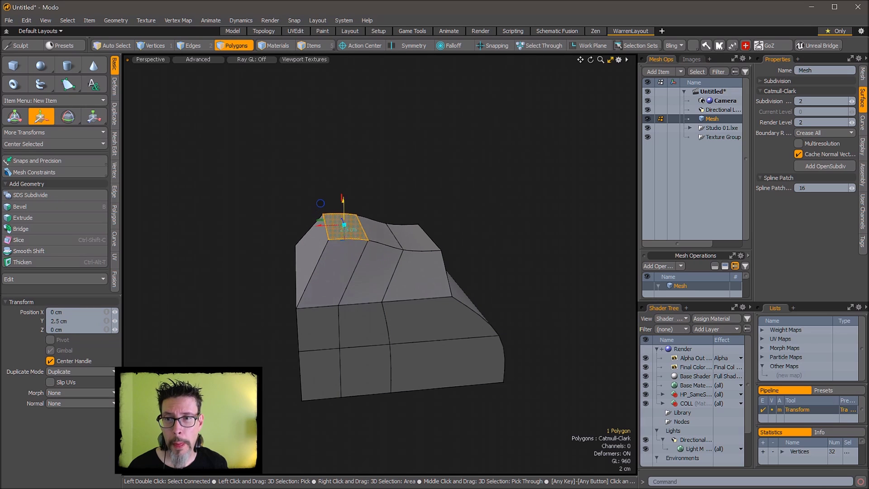
pyautogui.keyDown('alt'); pyautogui.moveTo(430, 192); pyautogui.dragTo(389, 193); pyautogui.keyUp('alt')
pyautogui.press('space')
pyautogui.click(440, 219)
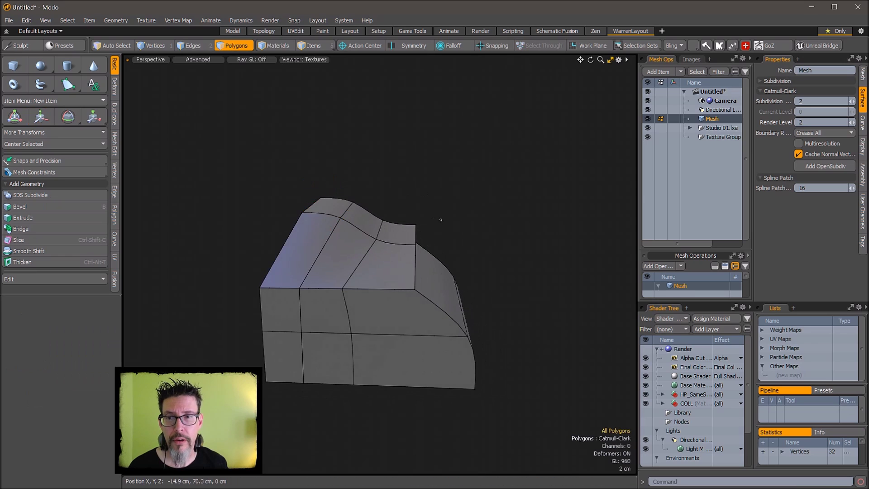
# - Move the outer roof edge at the block's bulged end inward toward the raised polygon
pyautogui.keyDown('alt'); pyautogui.moveTo(455, 219); pyautogui.dragTo(466, 203); pyautogui.keyUp('alt')
pyautogui.press('2')
pyautogui.click(397, 235)
pyautogui.press('w')
pyautogui.press('space')
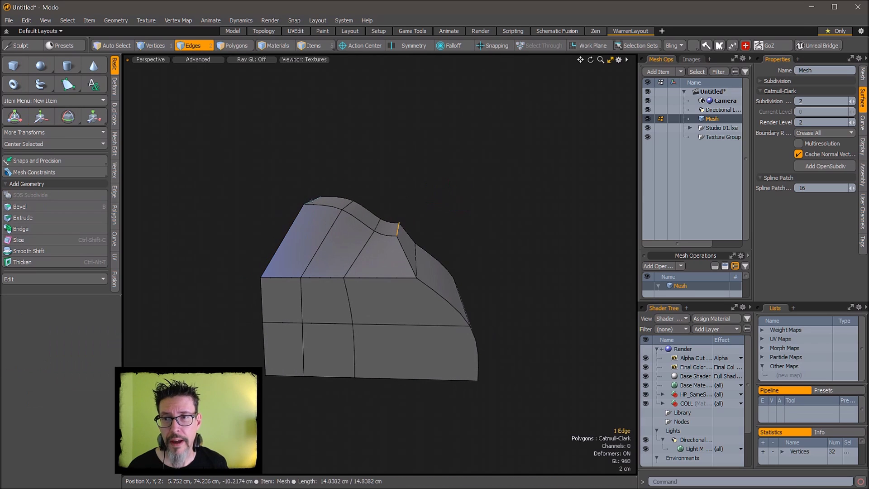
pyautogui.press('w')
pyautogui.keyDown('ctrl'); pyautogui.moveTo(418, 184); pyautogui.dragTo(388, 185); pyautogui.keyUp('ctrl')
pyautogui.press('space')
# - Unhide the rest of the mesh and inspect the whole model in full Ray GL rendering from several angles
pyautogui.keyDown('alt'); pyautogui.moveTo(436, 233); pyautogui.dragTo(473, 245); pyautogui.keyUp('alt')
pyautogui.press('u')
pyautogui.press('Tab')
pyautogui.hotkey('ctrl', 'r')
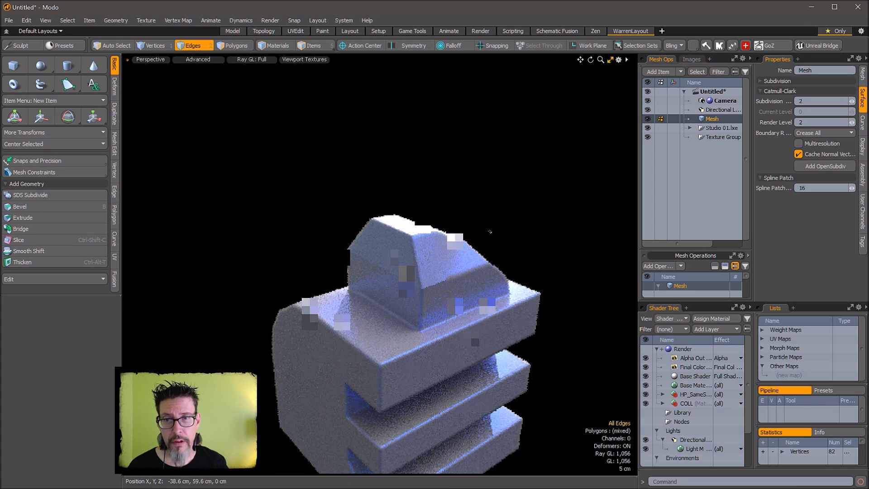
pyautogui.moveTo(488, 235)
pyautogui.keyDown('alt'); pyautogui.mouseDown()
pyautogui.moveTo(416, 271)
pyautogui.moveTo(452, 243)
pyautogui.mouseUp(); pyautogui.keyUp('alt')
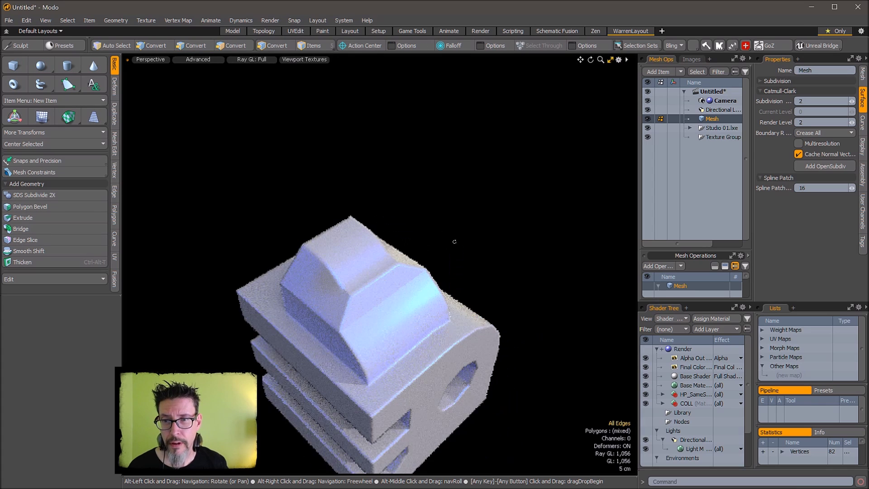
pyautogui.keyDown('alt'); pyautogui.moveTo(485, 216); pyautogui.dragTo(328, 285); pyautogui.keyUp('alt')
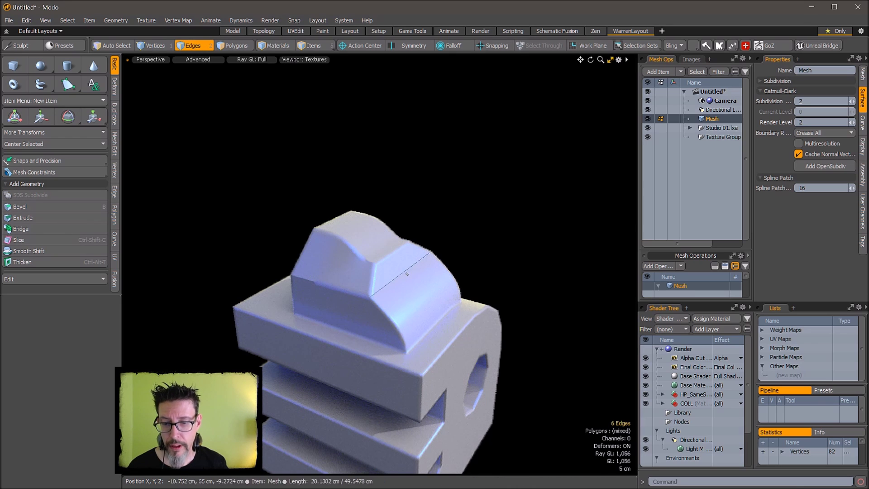
# - Soften the hard edge loop where the block's sloped roof meets its sides, and preview the shape in full Ray GL rendering
pyautogui.hotkey('ctrl', 'r')
pyautogui.keyDown('alt'); pyautogui.moveTo(408, 271); pyautogui.dragTo(550, 212); pyautogui.keyUp('alt')
pyautogui.click(483, 204)
pyautogui.keyDown('alt'); pyautogui.moveTo(474, 256); pyautogui.dragTo(432, 271); pyautogui.keyUp('alt')
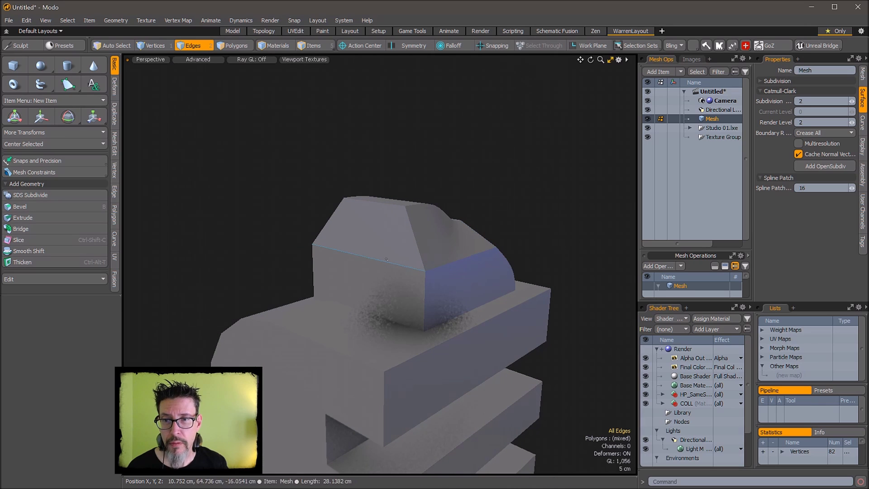
pyautogui.press('2')
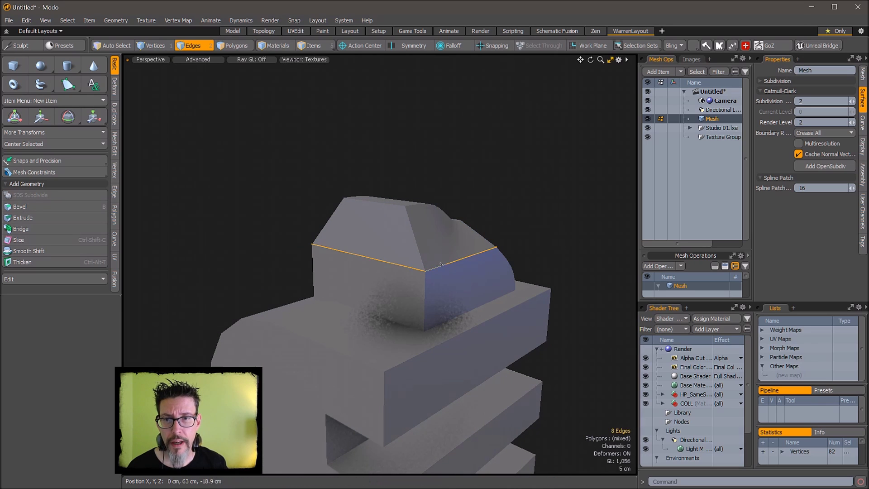
pyautogui.keyDown('alt'); pyautogui.moveTo(441, 263); pyautogui.dragTo(549, 204); pyautogui.keyUp('alt')
pyautogui.click(463, 200)
pyautogui.hotkey('ctrl', 'r')
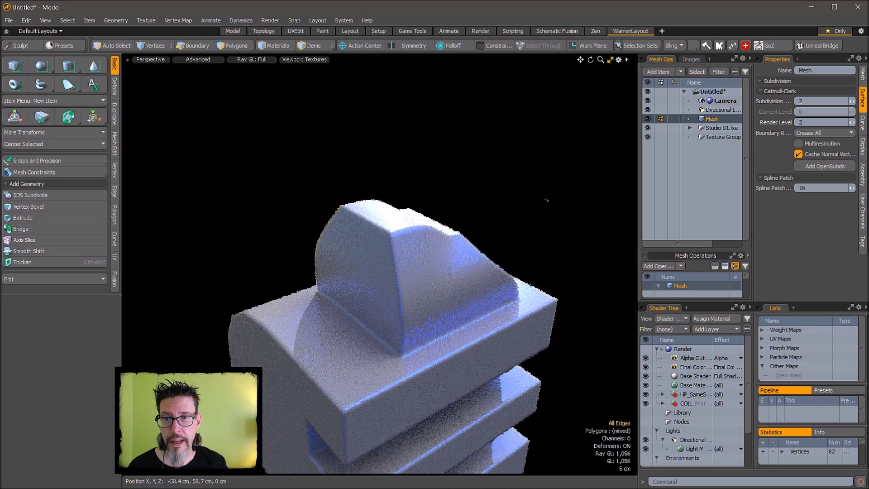
pyautogui.keyDown('alt'); pyautogui.moveTo(536, 234); pyautogui.dragTo(513, 207); pyautogui.keyUp('alt')
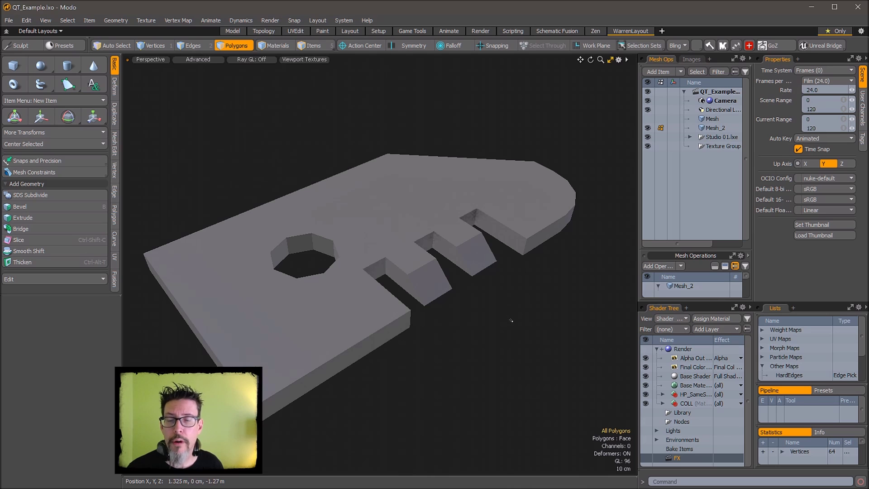
# - Examine the polygon layout of the notched plate in QT_Example.lxo and its rounded-edge look in full Ray GL rendering
pyautogui.keyDown('alt'); pyautogui.moveTo(511, 319); pyautogui.dragTo(452, 308); pyautogui.keyUp('alt')
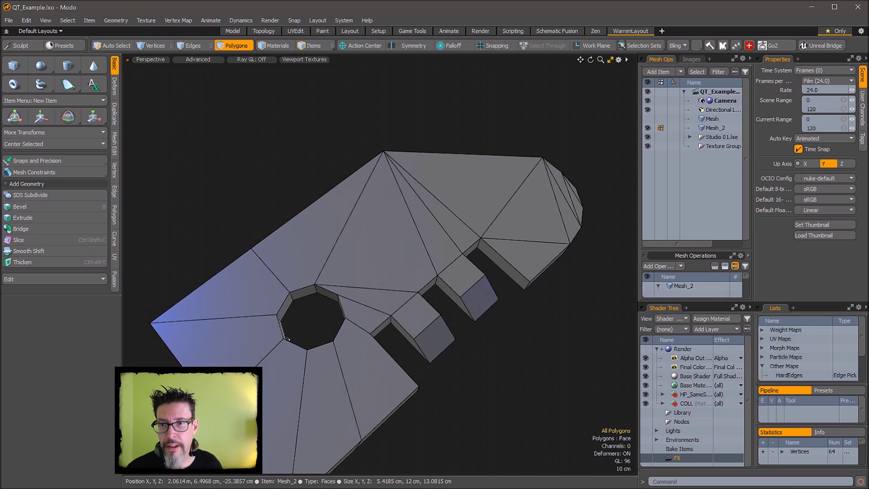
pyautogui.keyDown('alt'); pyautogui.moveTo(338, 296); pyautogui.dragTo(415, 268); pyautogui.keyUp('alt')
pyautogui.keyDown('alt'); pyautogui.moveTo(431, 326); pyautogui.dragTo(576, 352); pyautogui.keyUp('alt')
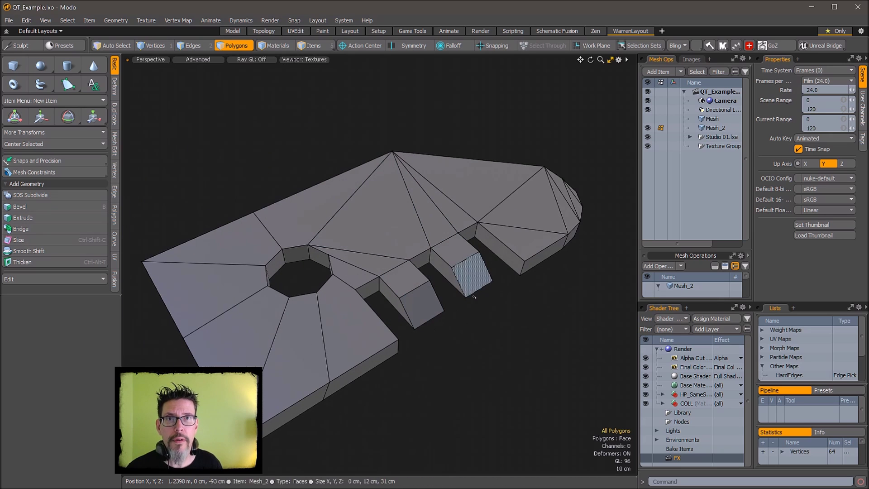
pyautogui.keyDown('alt'); pyautogui.moveTo(422, 277); pyautogui.dragTo(492, 302); pyautogui.keyUp('alt')
pyautogui.hotkey('ctrl', '8')
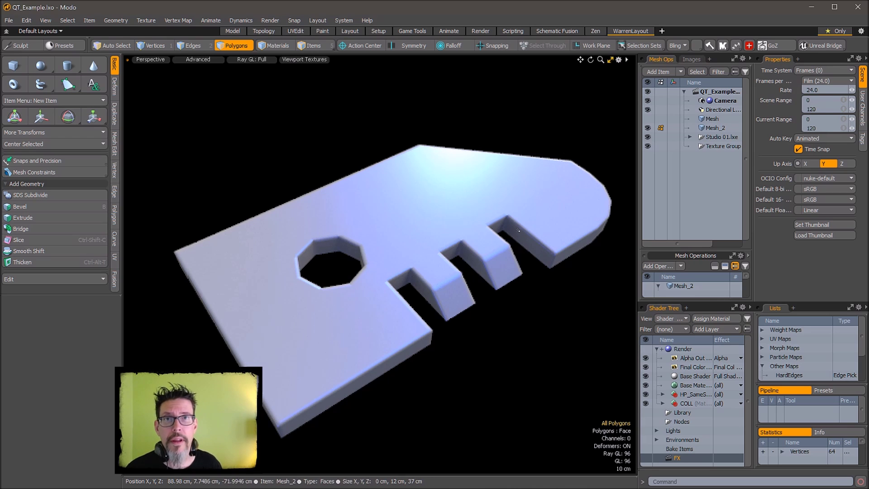
pyautogui.hotkey('ctrl', '8')
pyautogui.moveTo(414, 251)
pyautogui.keyDown('alt'); pyautogui.mouseDown()
pyautogui.moveTo(450, 259)
pyautogui.moveTo(491, 247)
pyautogui.moveTo(435, 265)
pyautogui.mouseUp(); pyautogui.keyUp('alt')
pyautogui.keyDown('alt'); pyautogui.moveTo(527, 288); pyautogui.dragTo(499, 264); pyautogui.keyUp('alt')
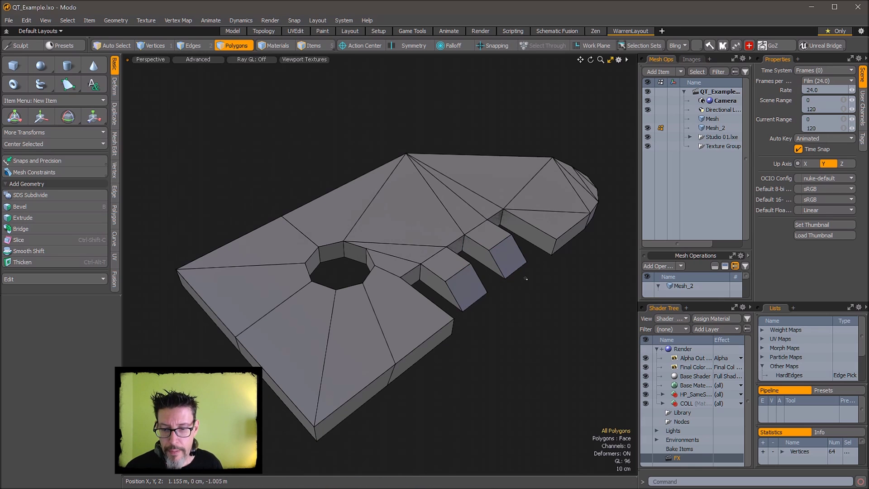
# - Turn on Catmull-Clark subdivision for the notched plate and select two polygons on the hole's inner wall
pyautogui.press('Tab')
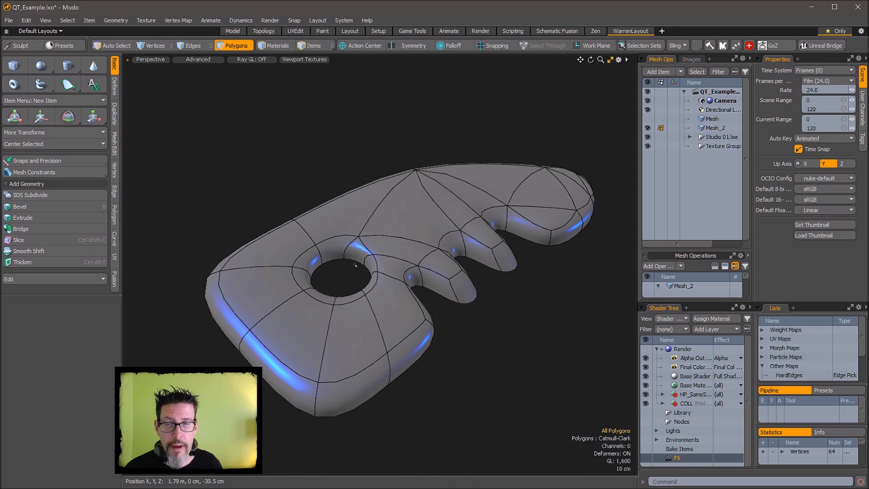
pyautogui.click(394, 228)
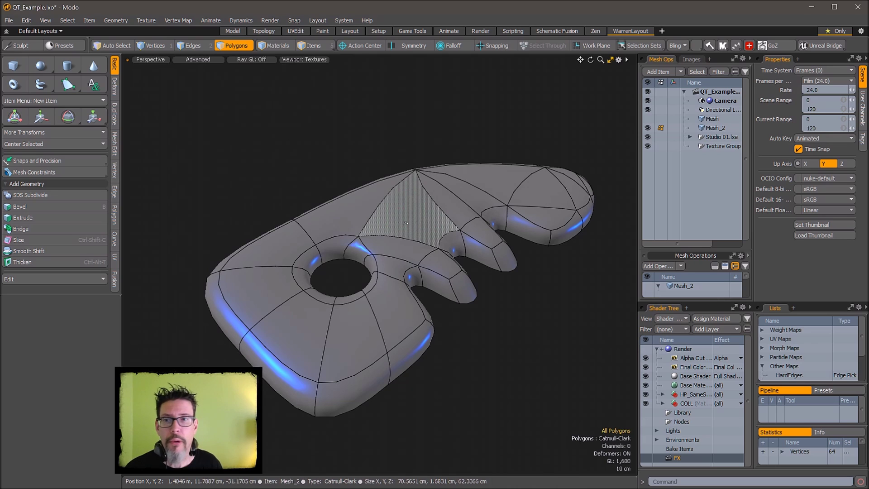
pyautogui.moveTo(333, 248); pyautogui.dragTo(362, 252)
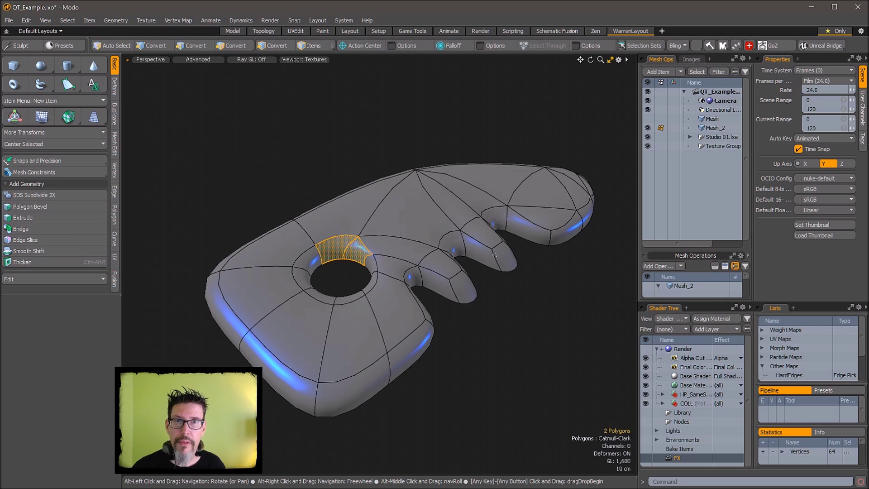
# - Select the full polygon loop of the hole's inner wall and harden its boundary edges
pyautogui.moveTo(504, 318)
pyautogui.keyDown('alt'); pyautogui.mouseDown()
pyautogui.moveTo(499, 322)
pyautogui.moveTo(516, 312)
pyautogui.mouseUp(); pyautogui.keyUp('alt')
pyautogui.press('l')
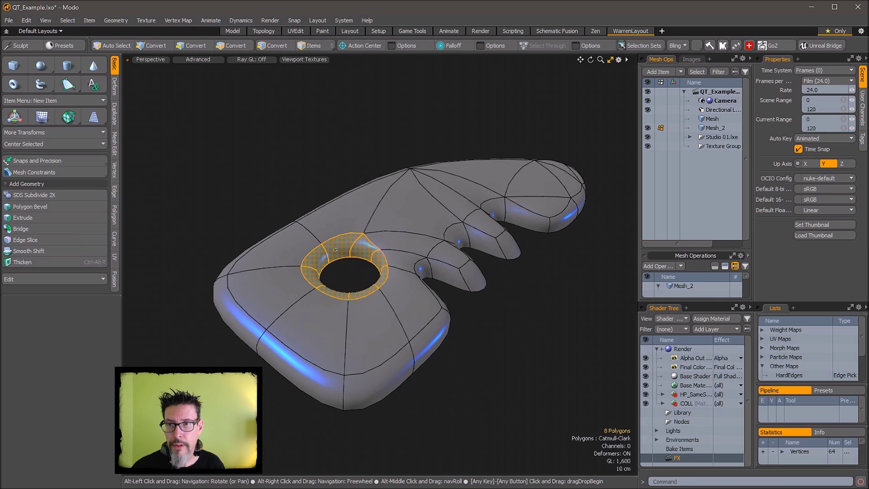
pyautogui.keyDown('alt'); pyautogui.moveTo(409, 259); pyautogui.dragTo(394, 262); pyautogui.keyUp('alt')
pyautogui.press('Tab')
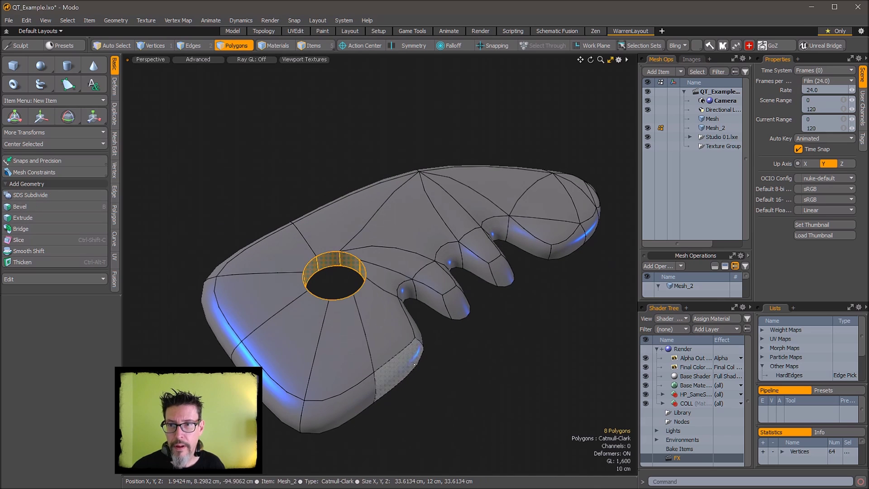
# - Select the polygon loop around the plate's outer side wall, harden its boundary edges, and turn off Catmull-Clark subdivision
pyautogui.click(563, 249)
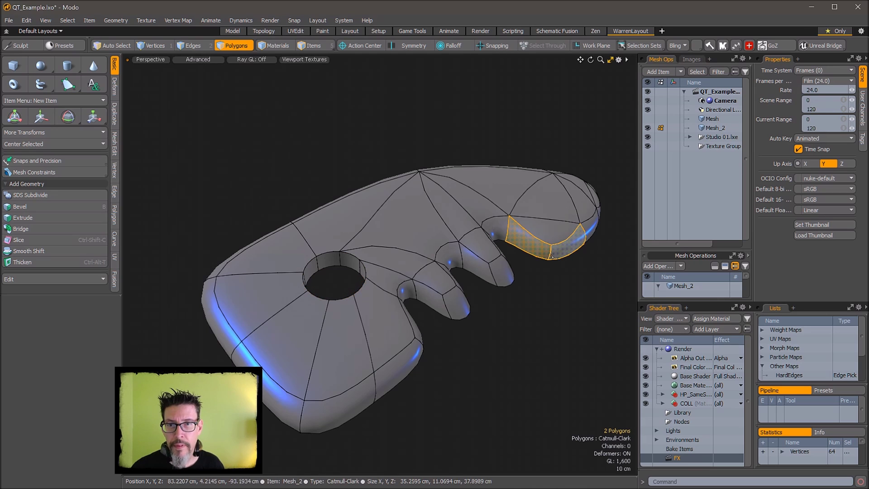
pyautogui.press('l')
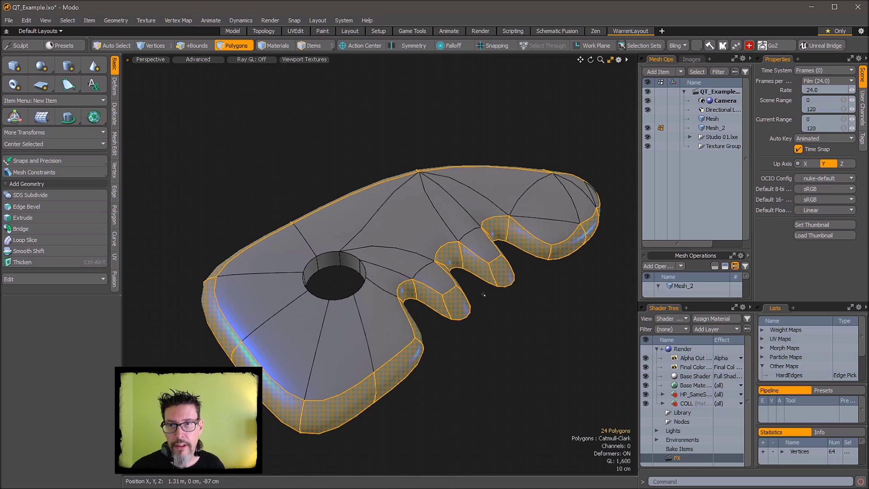
pyautogui.hotkey('shift', 'Tab')
pyautogui.click(539, 325)
pyautogui.keyDown('alt'); pyautogui.moveTo(539, 325); pyautogui.dragTo(370, 257); pyautogui.keyUp('alt')
pyautogui.hotkey('shift', 'Tab')
pyautogui.keyDown('alt'); pyautogui.moveTo(398, 319); pyautogui.dragTo(491, 346); pyautogui.keyUp('alt')
pyautogui.press('2')
pyautogui.click(518, 295)
pyautogui.keyDown('shift'); pyautogui.click(489, 249); pyautogui.keyUp('shift')
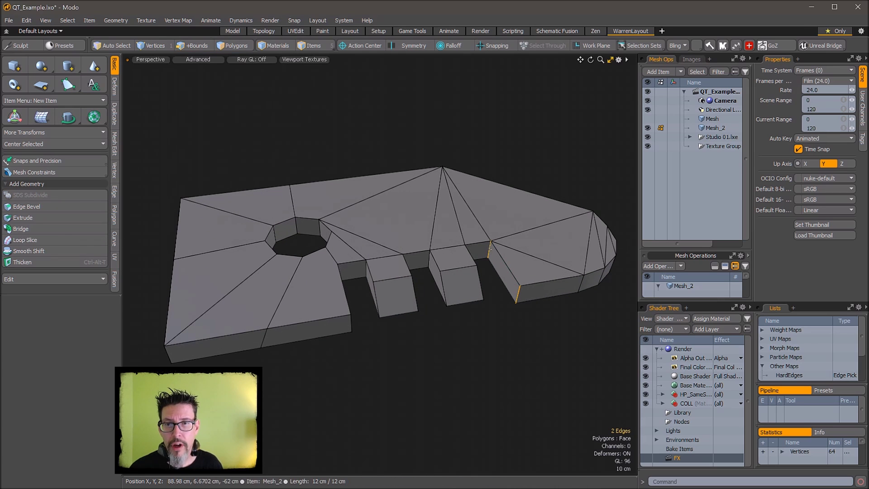
pyautogui.press('3')
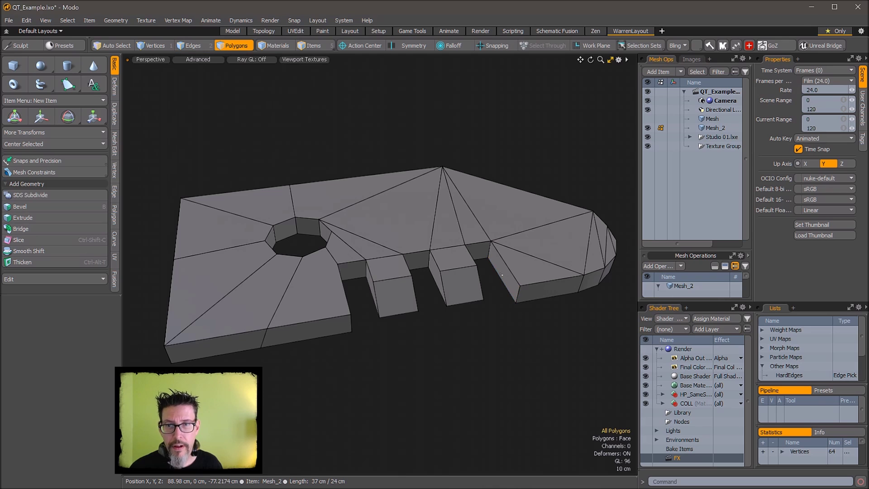
# - Select the six side-wall polygons of the three notches, harden their boundary edges, and clear the selection
pyautogui.keyDown('alt'); pyautogui.moveTo(481, 261); pyautogui.dragTo(498, 263); pyautogui.keyUp('alt')
pyautogui.click(513, 256)
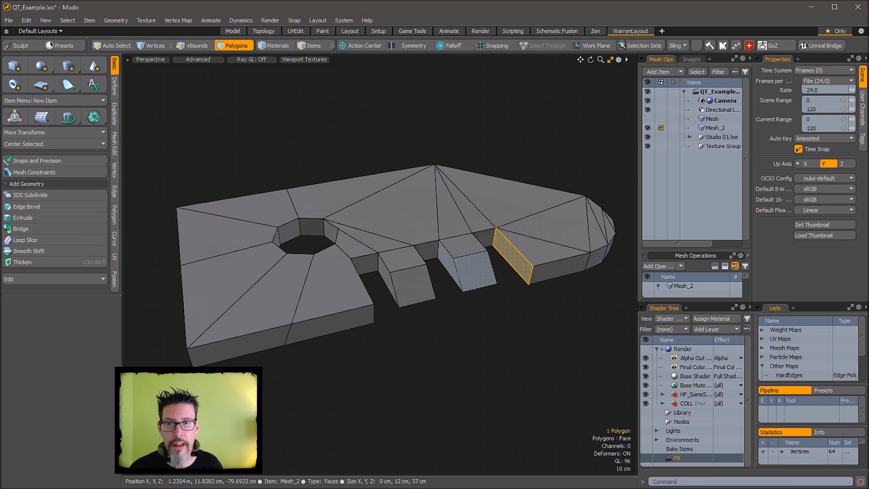
pyautogui.keyDown('shift'); pyautogui.click(475, 272); pyautogui.keyUp('shift')
pyautogui.keyDown('shift'); pyautogui.click(386, 278); pyautogui.keyUp('shift')
pyautogui.keyDown('ctrl'); pyautogui.click(475, 272); pyautogui.keyUp('ctrl')
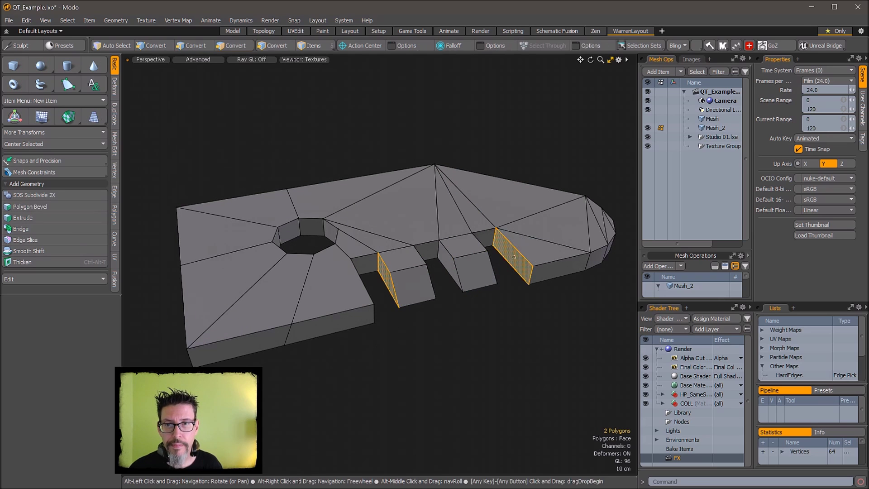
pyautogui.keyDown('alt'); pyautogui.moveTo(466, 268); pyautogui.dragTo(331, 262); pyautogui.keyUp('alt')
pyautogui.keyDown('shift'); pyautogui.click(445, 266); pyautogui.keyUp('shift')
pyautogui.keyDown('shift'); pyautogui.click(261, 267); pyautogui.keyUp('shift')
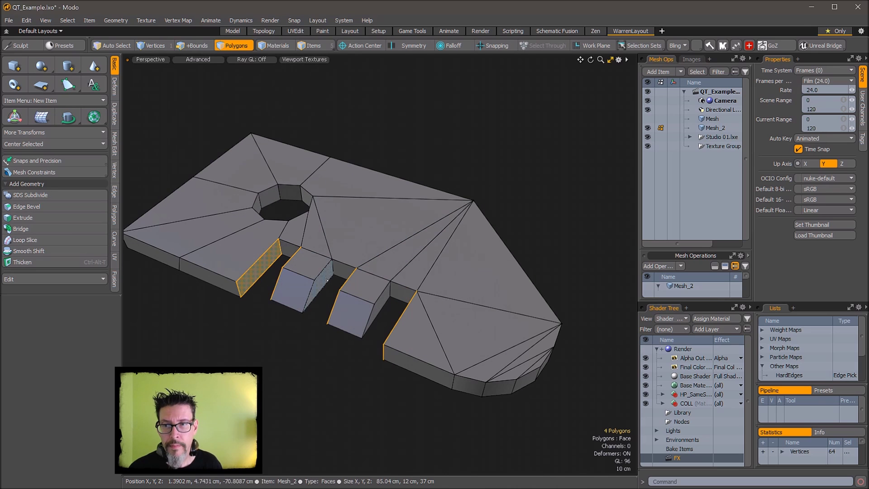
pyautogui.keyDown('shift'); pyautogui.click(319, 285); pyautogui.keyUp('shift')
pyautogui.keyDown('shift'); pyautogui.click(388, 302); pyautogui.keyUp('shift')
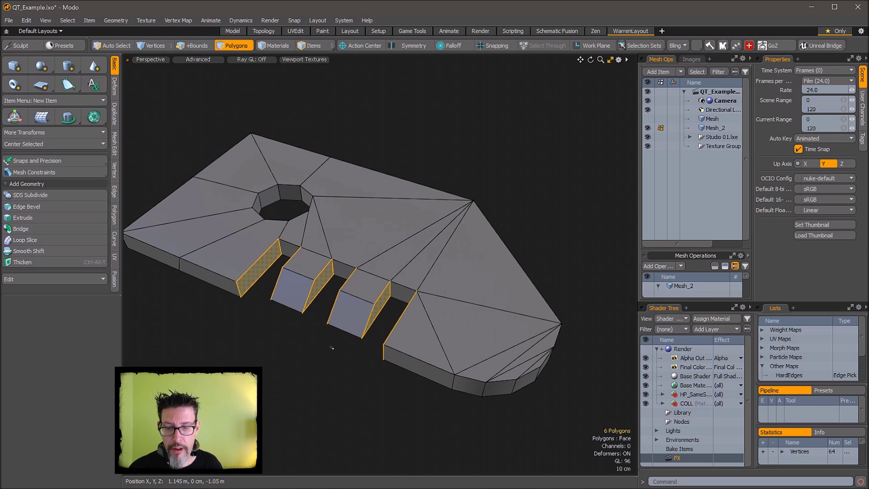
pyautogui.click(524, 210)
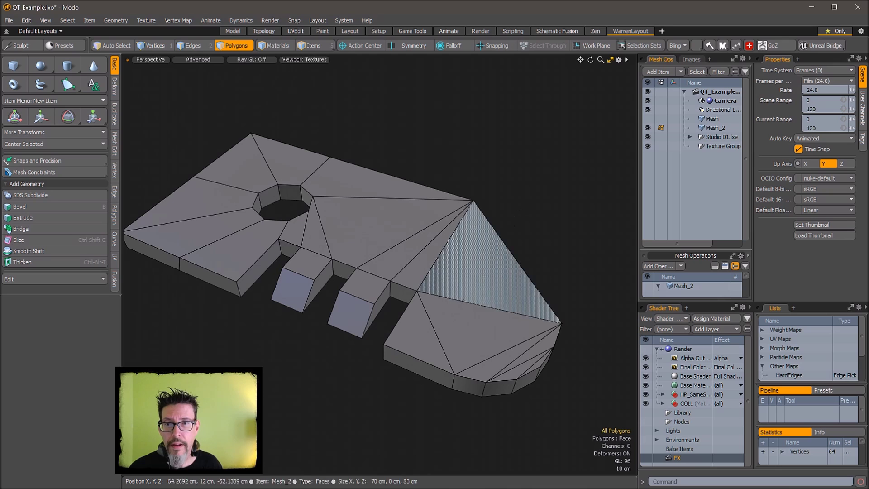
# - Turn Catmull-Clark subdivision back on and preview the notched plate without its wireframe
pyautogui.keyDown('alt'); pyautogui.moveTo(471, 277); pyautogui.dragTo(461, 322); pyautogui.keyUp('alt')
pyautogui.hotkey('shift', 'Tab')
pyautogui.hotkey('ctrl', '2')
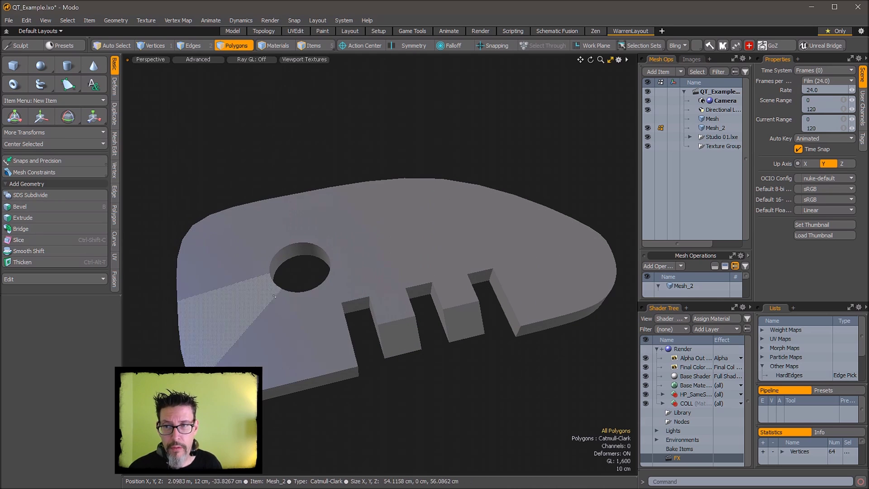
pyautogui.keyDown('alt'); pyautogui.moveTo(378, 293); pyautogui.dragTo(383, 337); pyautogui.keyUp('alt')
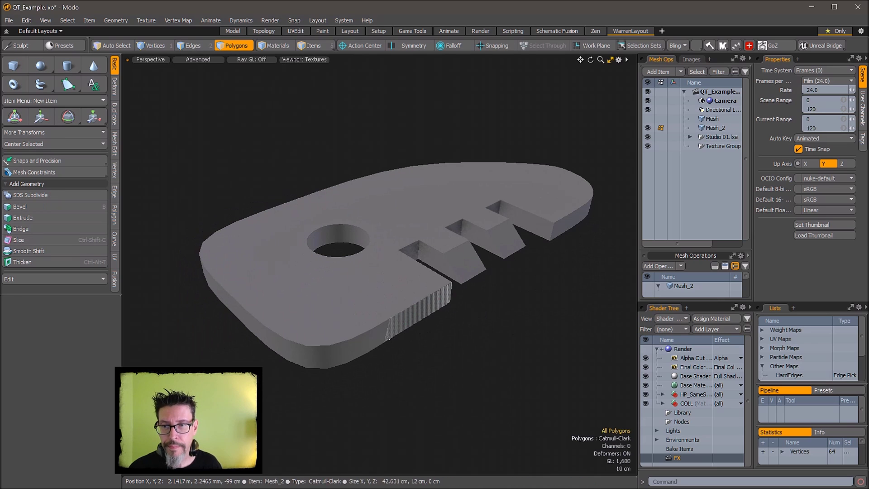
# - Show the wireframe and harden the boundary of the two side polygons between the first notch and the plate's outer corner
pyautogui.press('Tab')
pyautogui.click(383, 337)
pyautogui.keyDown('shift'); pyautogui.click(398, 320); pyautogui.keyUp('shift')
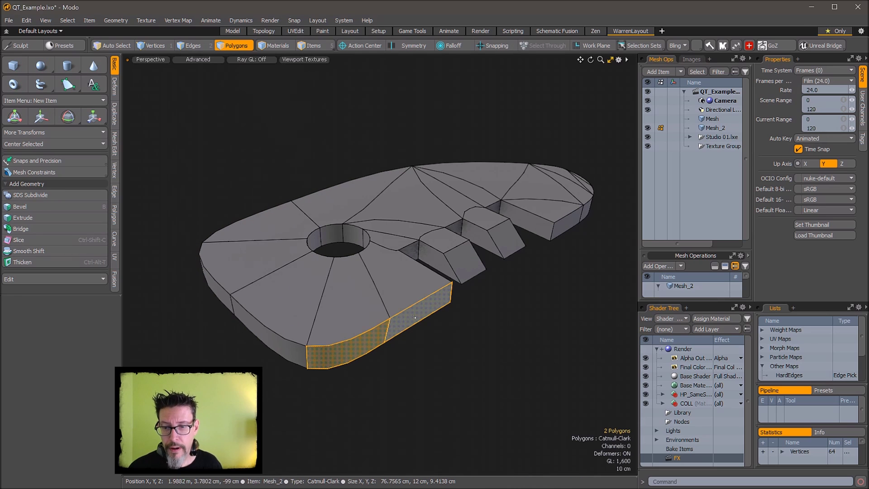
pyautogui.keyDown('alt'); pyautogui.moveTo(398, 321); pyautogui.dragTo(446, 294); pyautogui.keyUp('alt')
# - Harden the remaining vertical corners by selecting the side-wall polygons along the plate's long back and its sloped side
pyautogui.moveTo(355, 292)
pyautogui.mouseDown()
pyautogui.moveTo(419, 285)
pyautogui.moveTo(477, 227)
pyautogui.moveTo(518, 287)
pyautogui.mouseUp()
pyautogui.hotkey('shift', 'f')
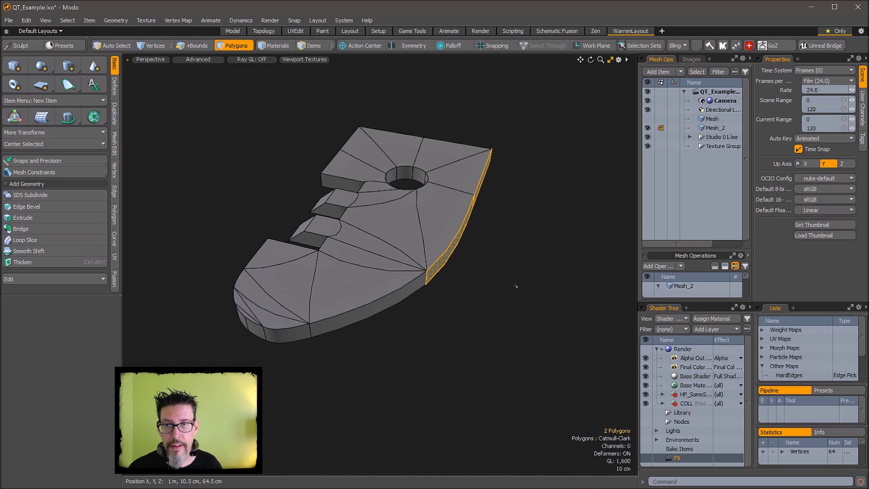
pyautogui.click(375, 304)
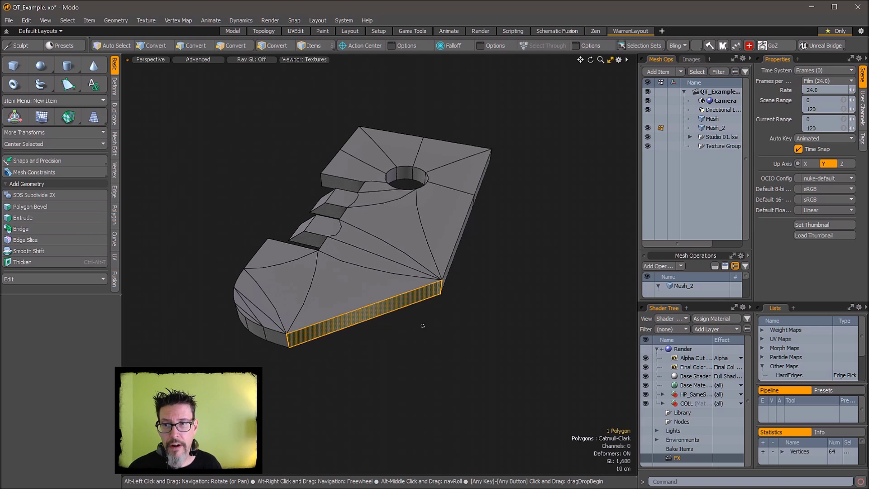
pyautogui.keyDown('alt'); pyautogui.moveTo(376, 305); pyautogui.dragTo(561, 313); pyautogui.keyUp('alt')
pyautogui.click(525, 337)
# - Return the notched plate to plain faces without hard edges and open the Vertex Normal Tools
pyautogui.keyDown('alt'); pyautogui.moveTo(500, 341); pyautogui.dragTo(448, 302); pyautogui.keyUp('alt')
pyautogui.keyDown('ctrl'); pyautogui.keyDown('alt'); pyautogui.moveTo(353, 277); pyautogui.dragTo(393, 277); pyautogui.keyUp('alt'); pyautogui.keyUp('ctrl')
pyautogui.keyDown('alt'); pyautogui.keyDown('shift'); pyautogui.moveTo(393, 276); pyautogui.dragTo(414, 270); pyautogui.keyUp('shift'); pyautogui.keyUp('alt')
pyautogui.press('F4')
pyautogui.keyDown('ctrl'); pyautogui.keyDown('alt'); pyautogui.moveTo(466, 249); pyautogui.dragTo(448, 249); pyautogui.keyUp('alt'); pyautogui.keyUp('ctrl')
pyautogui.keyDown('alt'); pyautogui.keyDown('shift'); pyautogui.moveTo(448, 249); pyautogui.dragTo(477, 281); pyautogui.keyUp('shift'); pyautogui.keyUp('alt')
pyautogui.hotkey('ctrl', '8')
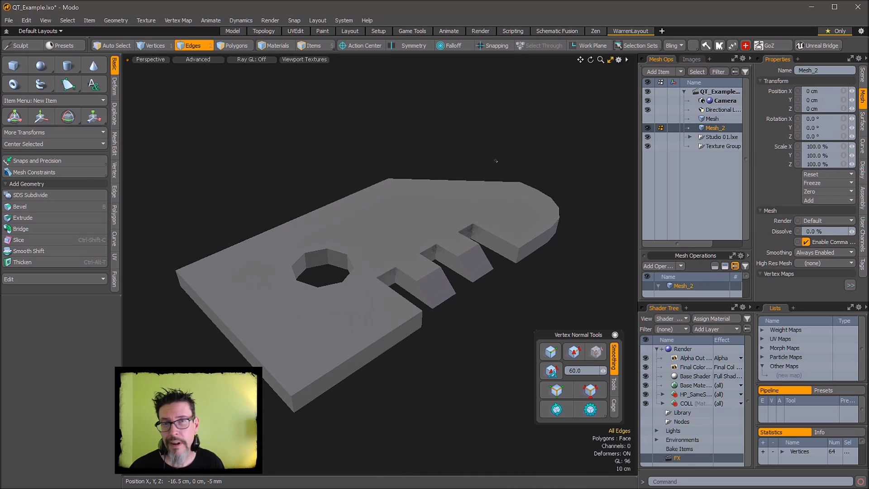
pyautogui.keyDown('alt'); pyautogui.keyDown('shift'); pyautogui.moveTo(519, 293); pyautogui.dragTo(560, 296); pyautogui.keyUp('shift'); pyautogui.keyUp('alt')
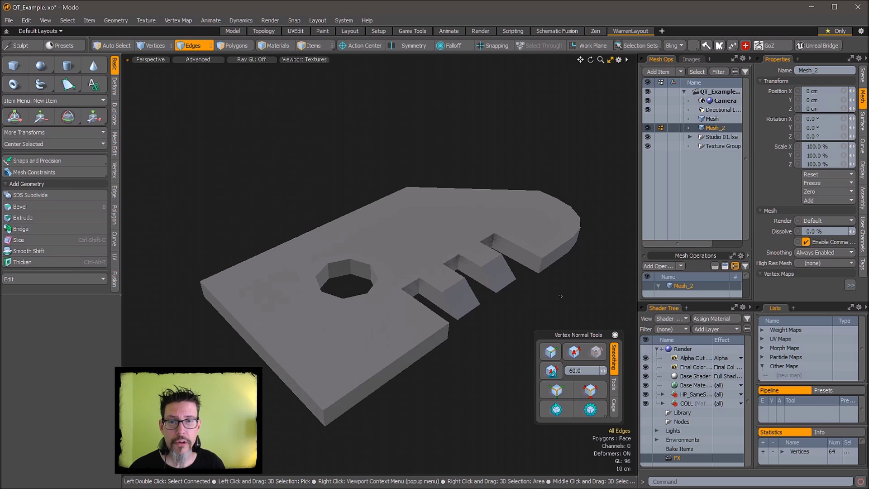
# - Show the wireframe, smooth the plate's vertex normals by the 60° angle, and select its hard edges
pyautogui.keyDown('alt'); pyautogui.moveTo(560, 296); pyautogui.dragTo(534, 263); pyautogui.keyUp('alt')
pyautogui.press('Tab')
pyautogui.press('Tab')
pyautogui.press('2')
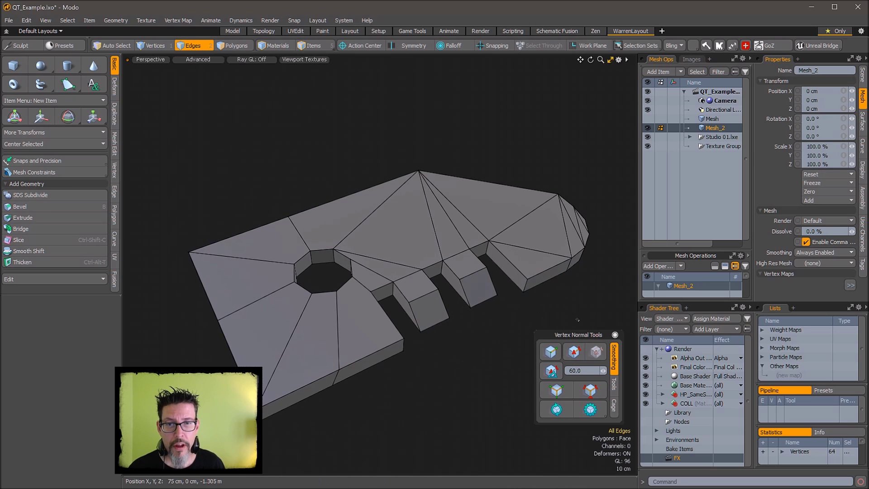
pyautogui.click(555, 376)
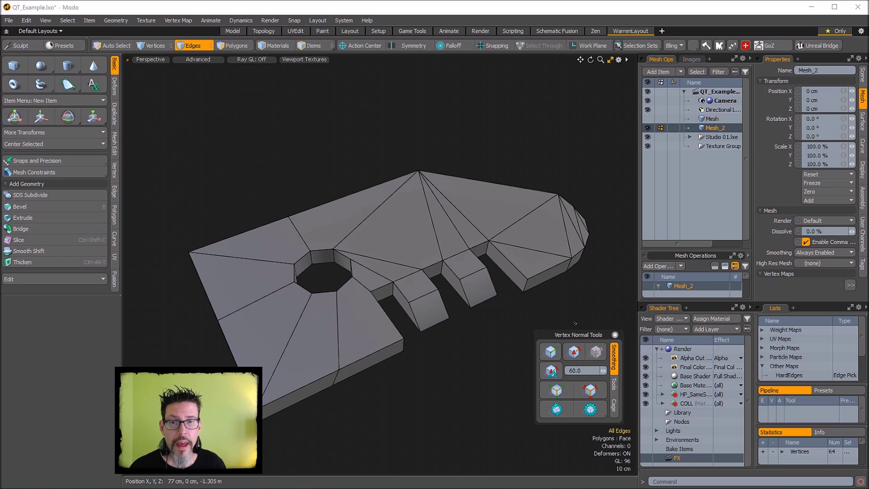
pyautogui.click(595, 389)
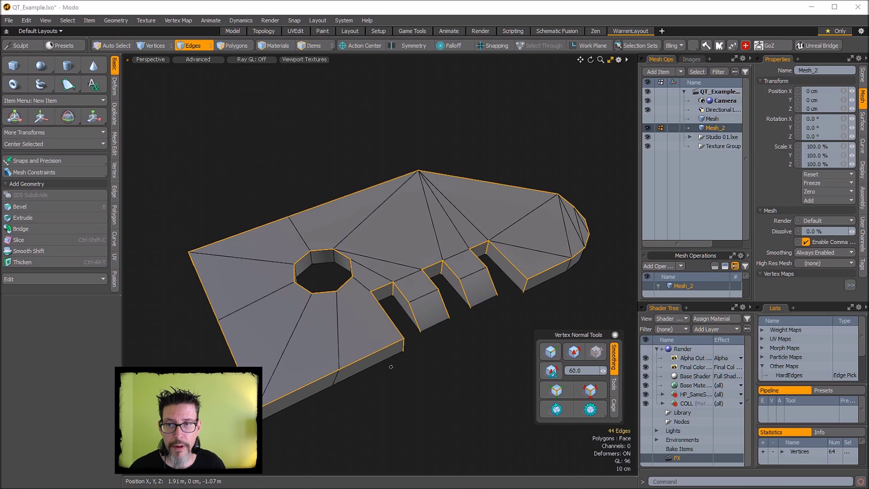
# - Add the vertical edges at the plate's back apex and at the start of its rounded end to the edge selection
pyautogui.keyDown('alt'); pyautogui.moveTo(391, 367); pyautogui.dragTo(309, 345); pyautogui.keyUp('alt')
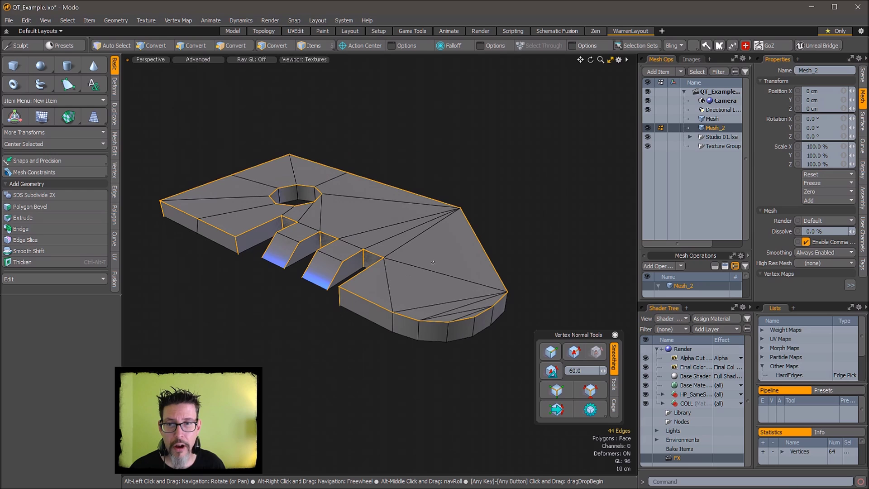
pyautogui.keyDown('alt'); pyautogui.moveTo(354, 234); pyautogui.dragTo(497, 243); pyautogui.keyUp('alt')
pyautogui.keyDown('alt'); pyautogui.moveTo(332, 236); pyautogui.dragTo(421, 254); pyautogui.keyUp('alt')
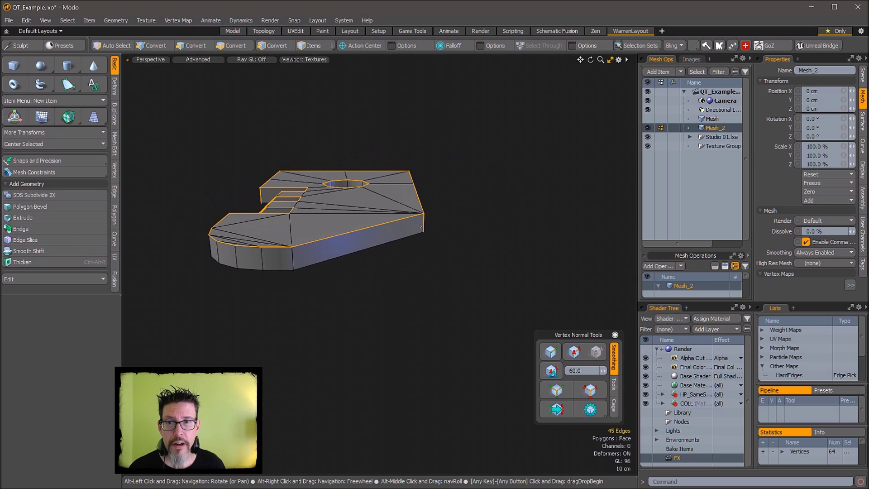
pyautogui.keyDown('alt'); pyautogui.moveTo(299, 254); pyautogui.dragTo(506, 226); pyautogui.keyUp('alt')
# - Turn on Catmull-Clark subdivision for the plate and harden the selected edges
pyautogui.press('Tab')
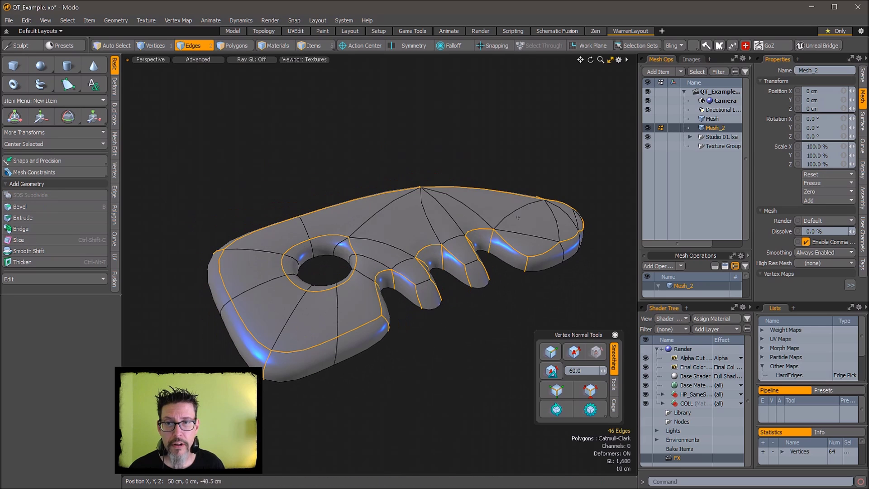
pyautogui.keyDown('alt'); pyautogui.moveTo(460, 164); pyautogui.dragTo(476, 199); pyautogui.keyUp('alt')
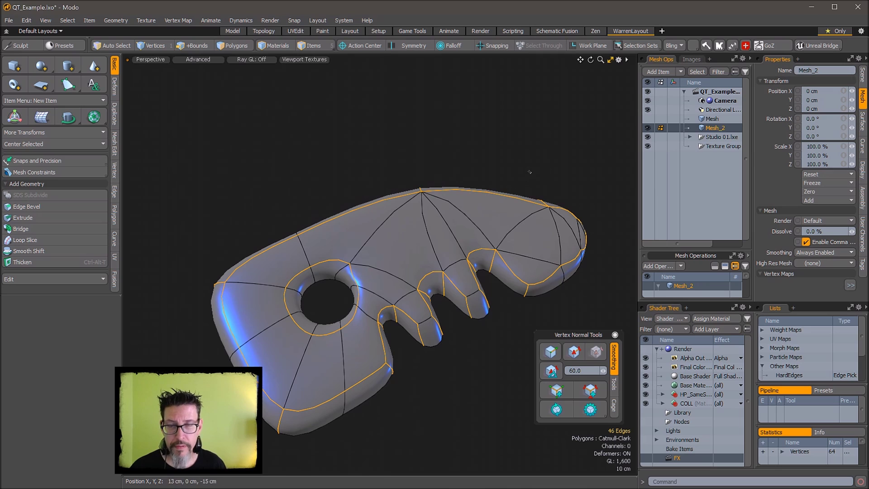
pyautogui.press('Tab')
pyautogui.press('2')
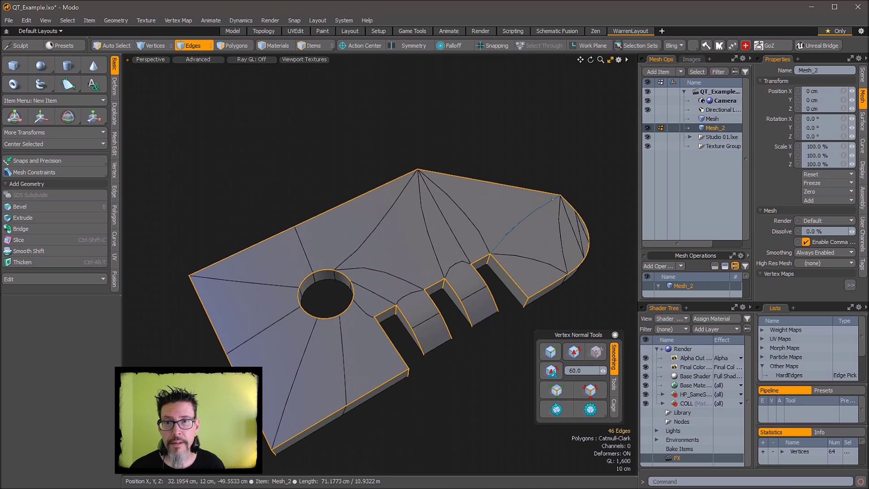
# - Select the crosswise edge on each of the two teeth, harden both, and preview the plate without its wireframe
pyautogui.keyDown('alt'); pyautogui.moveTo(489, 351); pyautogui.dragTo(484, 323); pyautogui.keyUp('alt')
pyautogui.click(420, 300)
pyautogui.keyDown('shift'); pyautogui.click(473, 282); pyautogui.keyUp('shift')
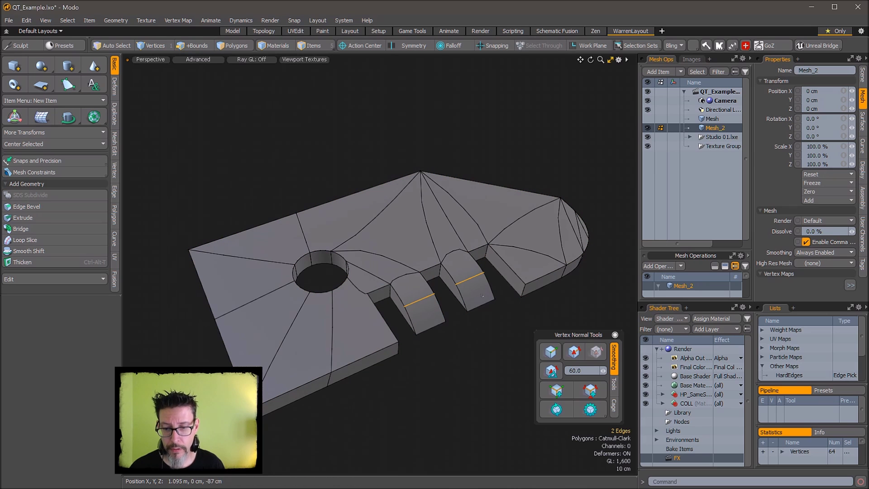
pyautogui.click(482, 328)
pyautogui.press('Tab')
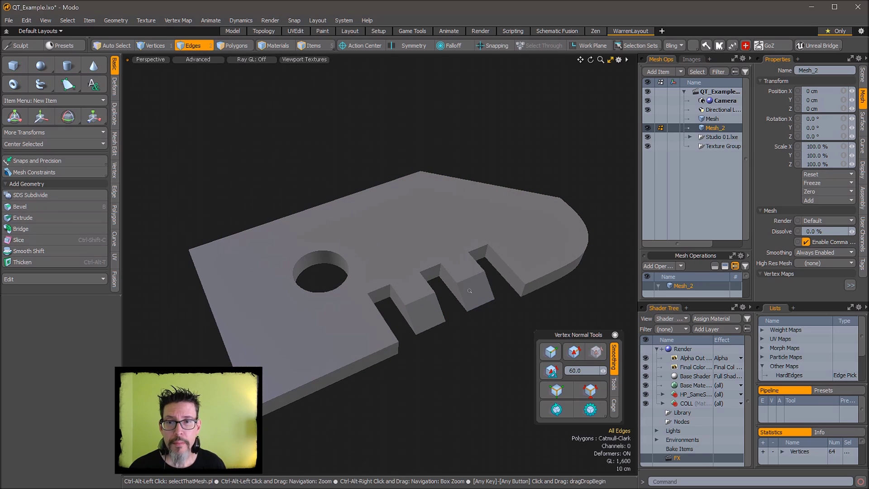
pyautogui.keyDown('alt'); pyautogui.moveTo(481, 328); pyautogui.dragTo(495, 256); pyautogui.keyUp('alt')
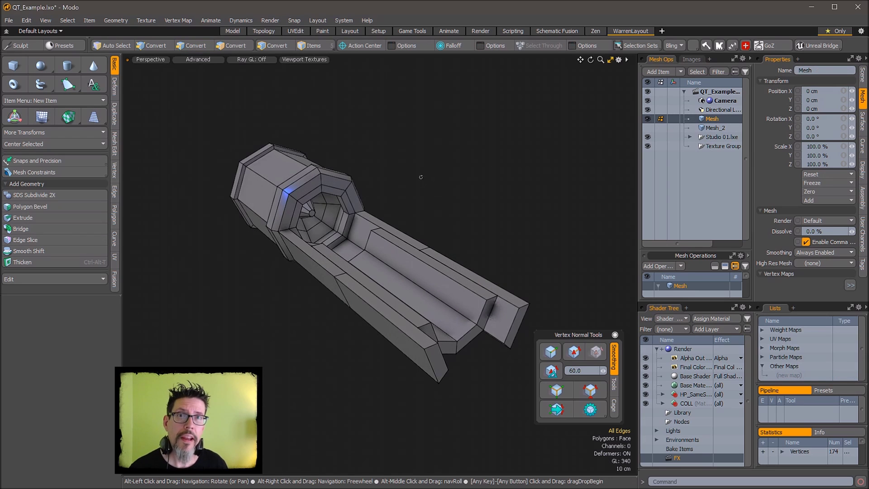
pyautogui.keyDown('alt'); pyautogui.moveTo(421, 177); pyautogui.dragTo(404, 181); pyautogui.keyUp('alt')
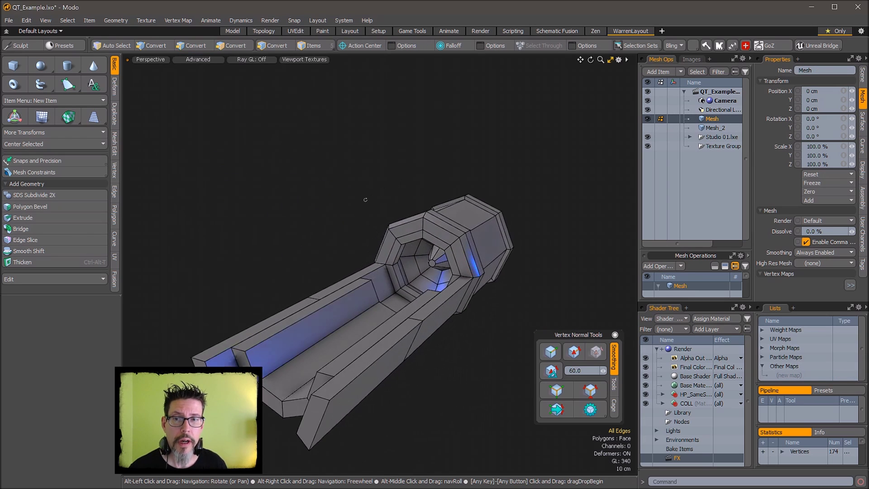
pyautogui.keyDown('alt'); pyautogui.moveTo(366, 199); pyautogui.dragTo(410, 220); pyautogui.keyUp('alt')
pyautogui.press(']')
pyautogui.doubleClick(404, 269)
pyautogui.keyDown('alt'); pyautogui.moveTo(455, 240); pyautogui.dragTo(482, 268); pyautogui.keyUp('alt')
pyautogui.press('w')
pyautogui.keyDown('ctrl'); pyautogui.moveTo(438, 195); pyautogui.dragTo(514, 182); pyautogui.keyUp('ctrl')
pyautogui.press('Escape')
pyautogui.press('Escape')
# - Turn on Catmull-Clark subdivision for the barrel-shaped mesh and select two polygons on the end cap's inner ring
pyautogui.keyDown('alt'); pyautogui.moveTo(522, 221); pyautogui.dragTo(464, 173); pyautogui.keyUp('alt')
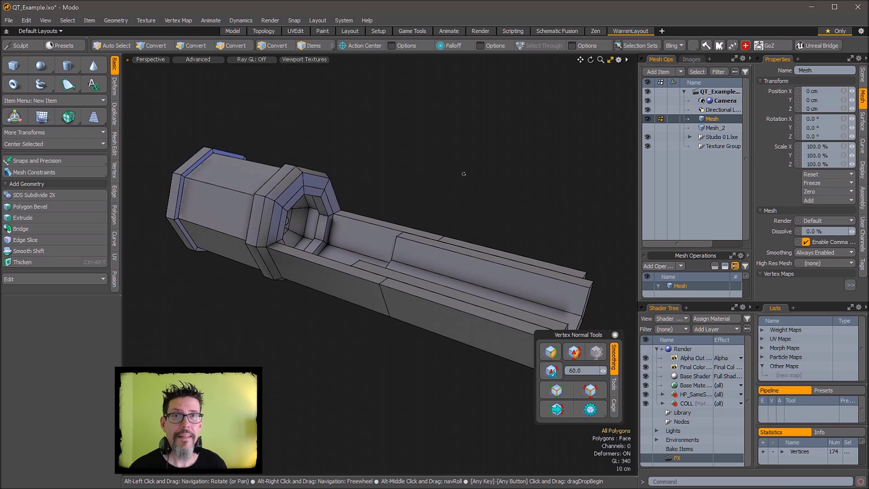
pyautogui.keyDown('alt'); pyautogui.moveTo(524, 219); pyautogui.dragTo(496, 262); pyautogui.keyUp('alt')
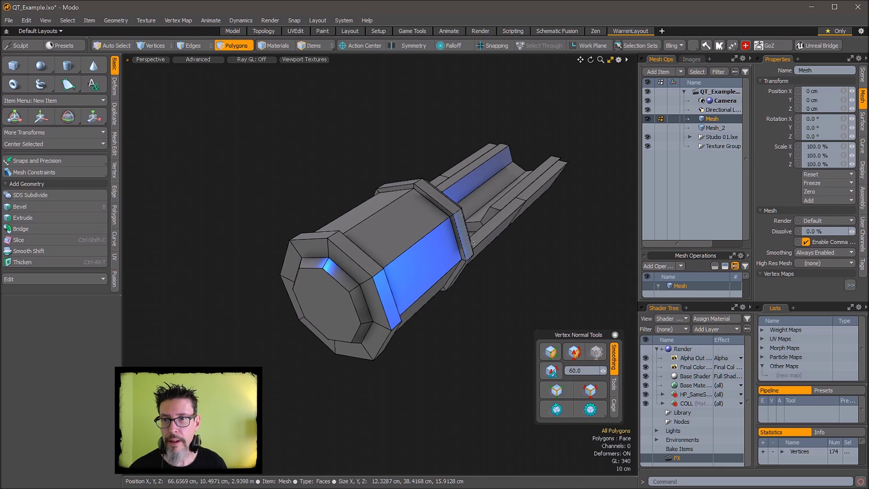
pyautogui.keyDown('alt'); pyautogui.moveTo(439, 269); pyautogui.dragTo(390, 278); pyautogui.keyUp('alt')
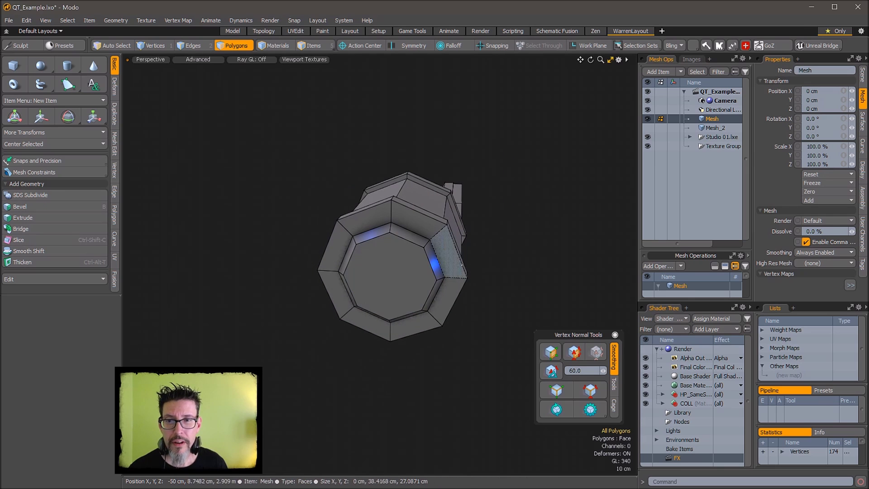
pyautogui.keyDown('alt'); pyautogui.moveTo(509, 236); pyautogui.dragTo(377, 255); pyautogui.keyUp('alt')
pyautogui.press('Tab')
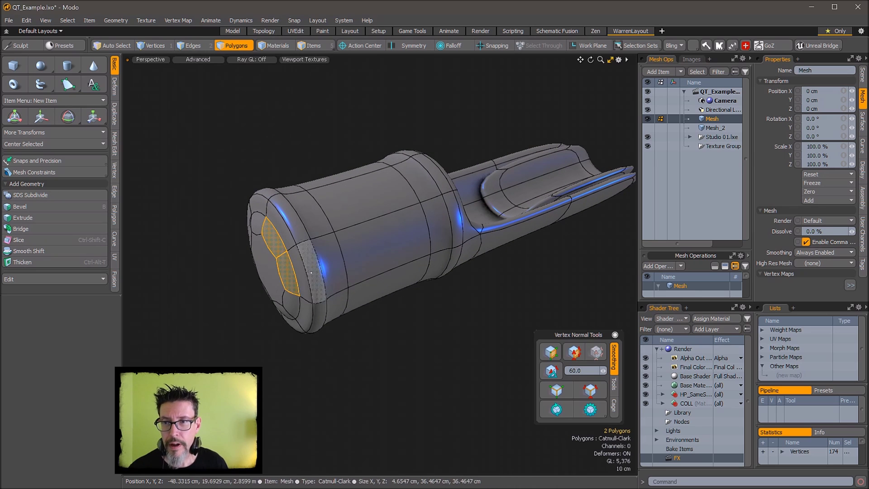
# - Select the eight polygons across both ends of the trough insert and harden their boundary edges
pyautogui.keyDown('alt'); pyautogui.moveTo(438, 292); pyautogui.dragTo(395, 215); pyautogui.keyUp('alt')
pyautogui.keyDown('alt'); pyautogui.moveTo(463, 220); pyautogui.dragTo(399, 255); pyautogui.keyUp('alt')
pyautogui.keyDown('shift'); pyautogui.click(327, 285); pyautogui.keyUp('shift')
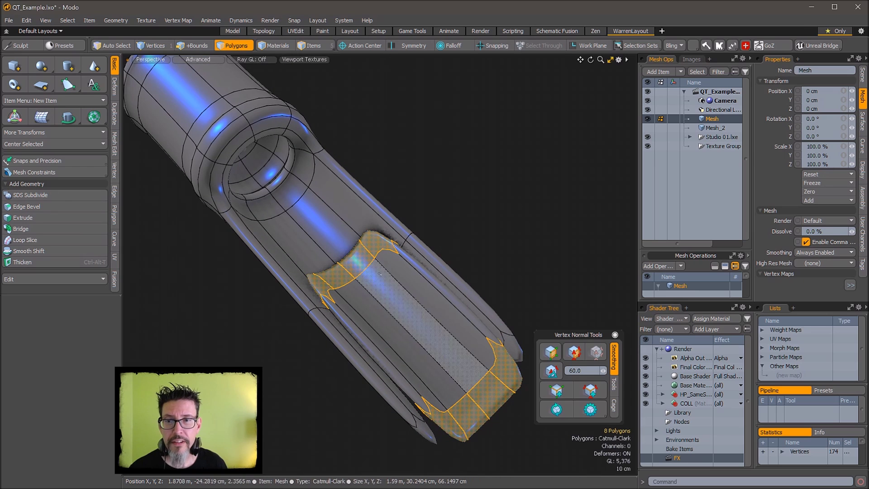
# - Select the long narrow polygon along the trough insert's side rim and harden its boundary edges
pyautogui.keyDown('alt'); pyautogui.moveTo(458, 246); pyautogui.dragTo(414, 256); pyautogui.keyUp('alt')
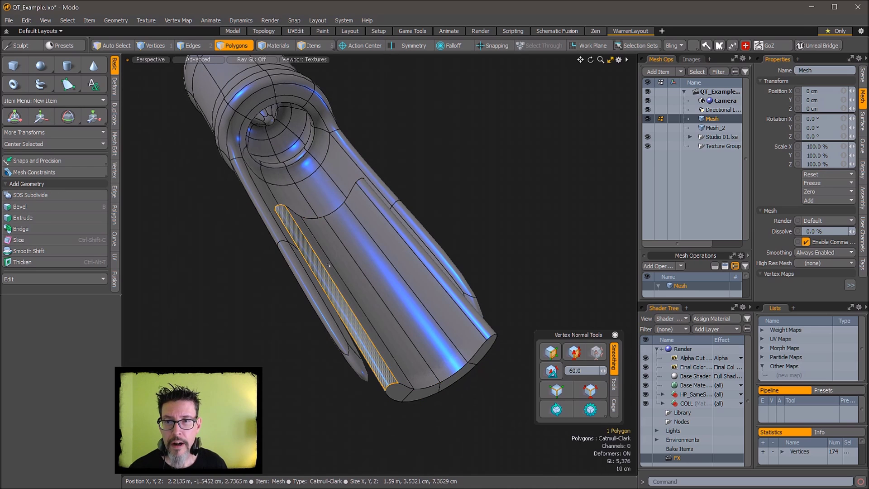
pyautogui.hotkey('ctrl', 'z')
pyautogui.moveTo(446, 227)
pyautogui.keyDown('alt'); pyautogui.mouseDown()
pyautogui.moveTo(475, 237)
pyautogui.moveTo(462, 227)
pyautogui.mouseUp(); pyautogui.keyUp('alt')
pyautogui.click(465, 229)
# - Select all connected polygons of the trough insert and remove them from the mesh
pyautogui.doubleClick(370, 247)
pyautogui.keyDown('alt'); pyautogui.moveTo(371, 247); pyautogui.dragTo(437, 263); pyautogui.keyUp('alt')
pyautogui.press('Delete')
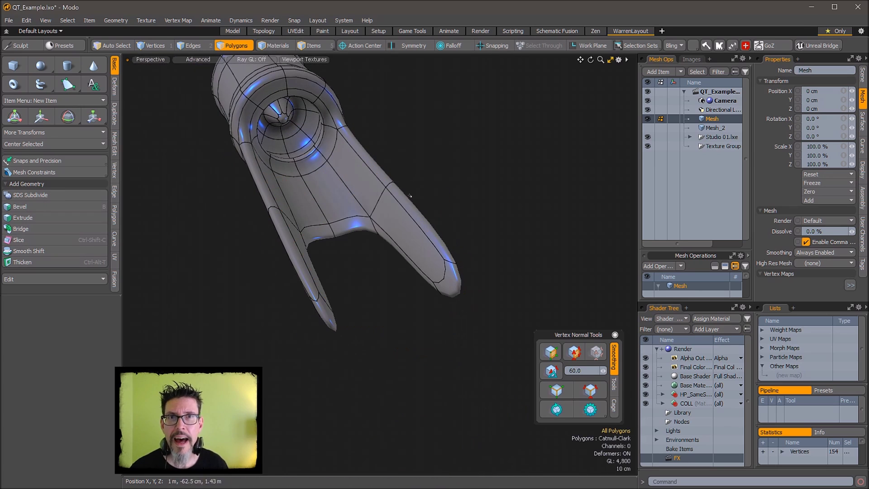
# - Select the full inner ring of eight polygons on the end cap and harden its boundary edges
pyautogui.keyDown('alt'); pyautogui.moveTo(400, 166); pyautogui.dragTo(454, 241); pyautogui.keyUp('alt')
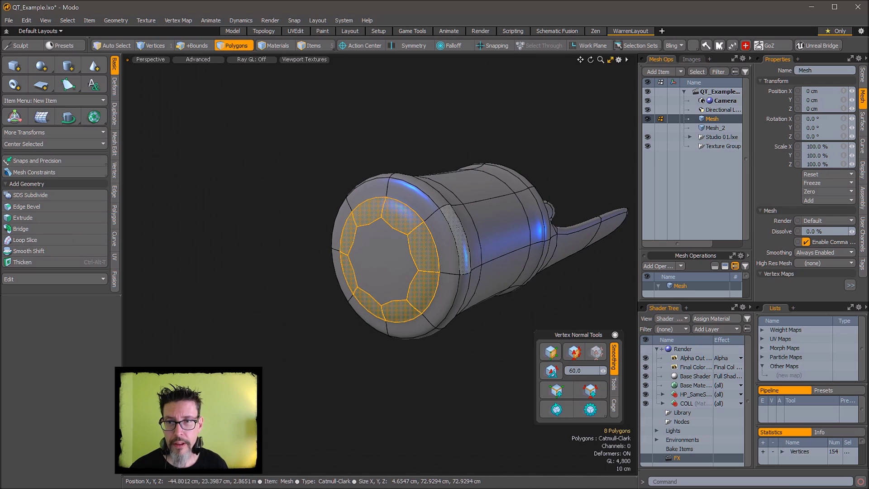
pyautogui.keyDown('alt'); pyautogui.moveTo(508, 325); pyautogui.dragTo(353, 263); pyautogui.keyUp('alt')
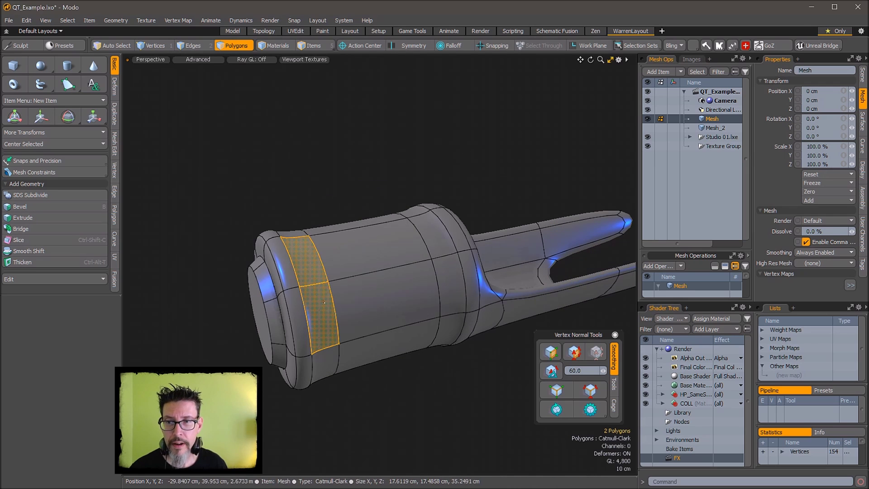
# - Extend the selection to the polygon bands around the barrel between its end rim and collar, and harden their boundaries
pyautogui.press('l')
pyautogui.hotkey('shift', 'Down')
pyautogui.hotkey('shift', 'Down')
pyautogui.hotkey('shift', 'Down')
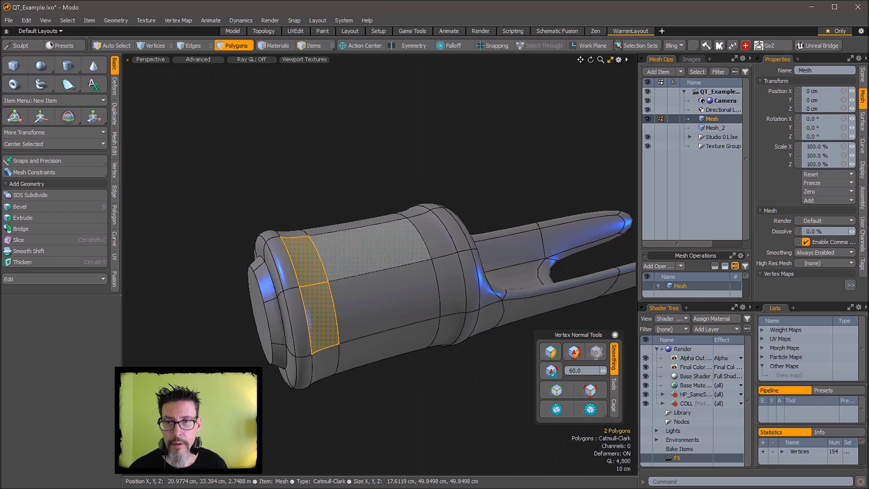
pyautogui.hotkey('shift', 'Down')
pyautogui.hotkey('shift', 'Down')
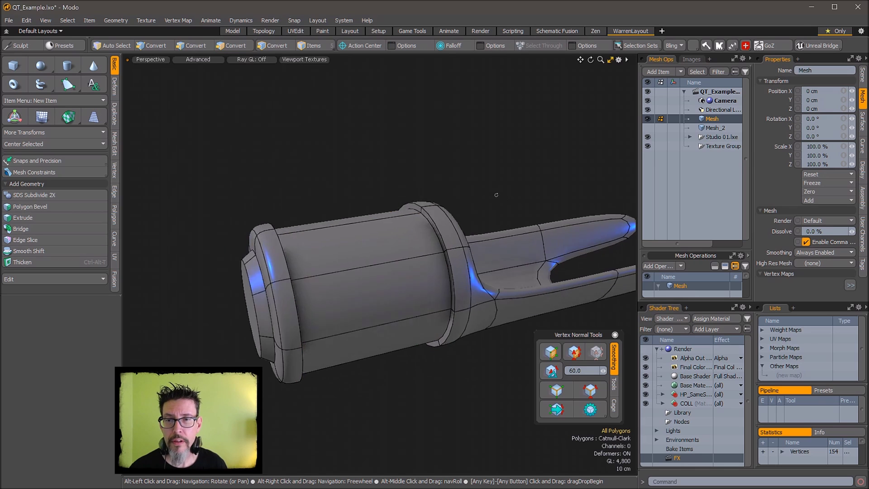
# - Select the eight-polygon ring just inside the bore opening and harden its boundary edges
pyautogui.keyDown('alt'); pyautogui.moveTo(462, 208); pyautogui.dragTo(394, 249); pyautogui.keyUp('alt')
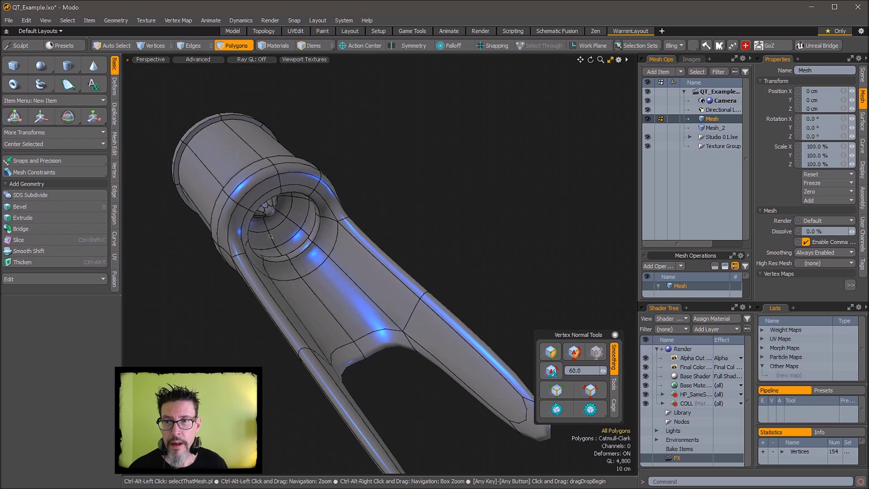
pyautogui.scroll(5, 263, 255)
pyautogui.keyDown('alt'); pyautogui.moveTo(317, 245); pyautogui.dragTo(389, 286); pyautogui.keyUp('alt')
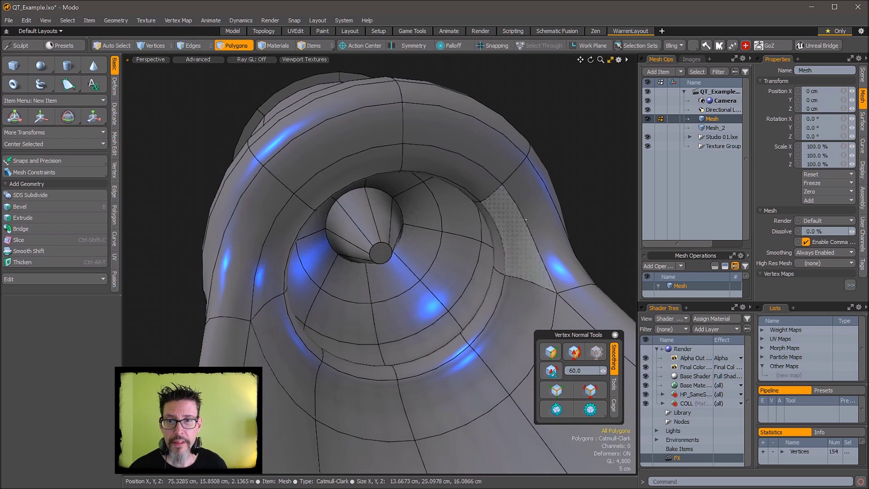
pyautogui.keyDown('alt'); pyautogui.moveTo(494, 233); pyautogui.dragTo(516, 244); pyautogui.keyUp('alt')
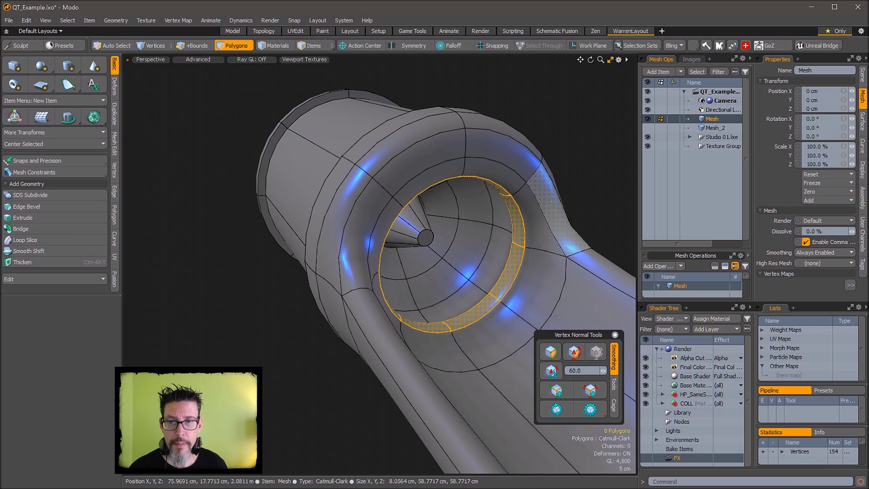
pyautogui.click(578, 180)
pyautogui.keyDown('alt'); pyautogui.moveTo(578, 180); pyautogui.dragTo(549, 191); pyautogui.keyUp('alt')
pyautogui.scroll(-3, 549, 191)
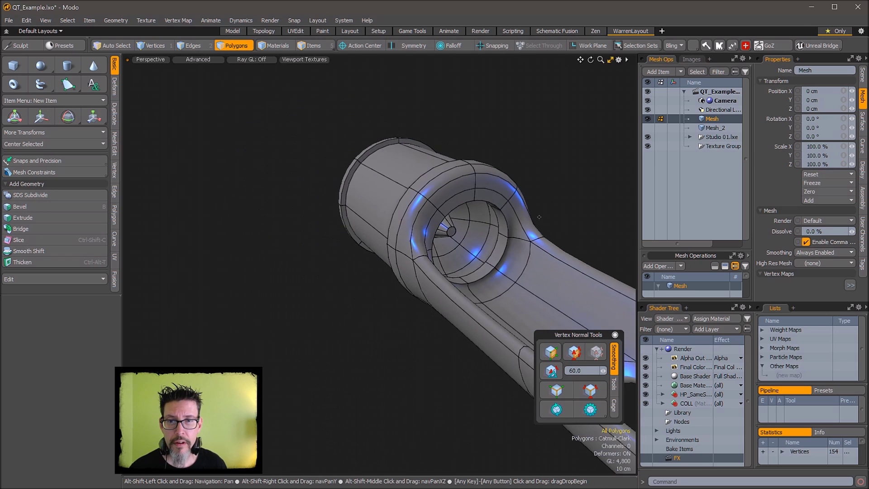
# - Loop-select the polygon strip around the bore's front face and both fork arms in face mode, and harden its boundary under Catmull-Clark subdivision
pyautogui.keyDown('alt'); pyautogui.keyDown('shift'); pyautogui.moveTo(599, 258); pyautogui.dragTo(450, 160); pyautogui.keyUp('shift'); pyautogui.keyUp('alt')
pyautogui.press('Tab')
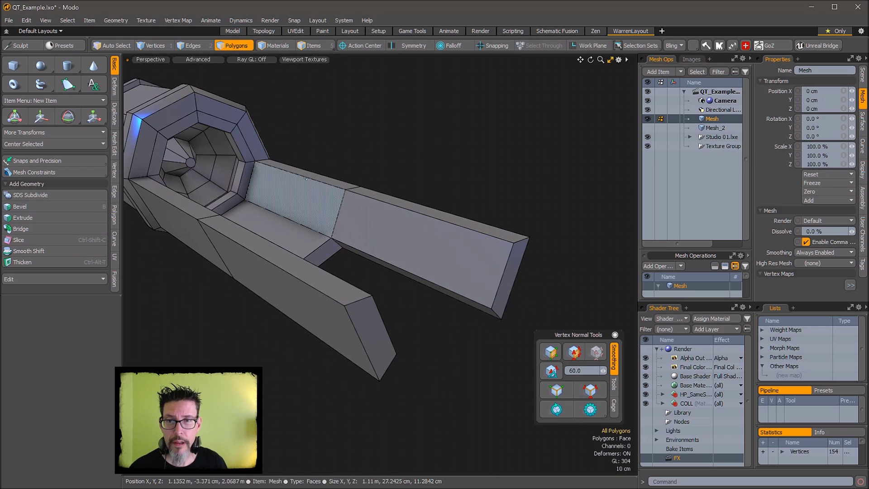
pyautogui.keyDown('alt'); pyautogui.moveTo(409, 127); pyautogui.dragTo(452, 174); pyautogui.keyUp('alt')
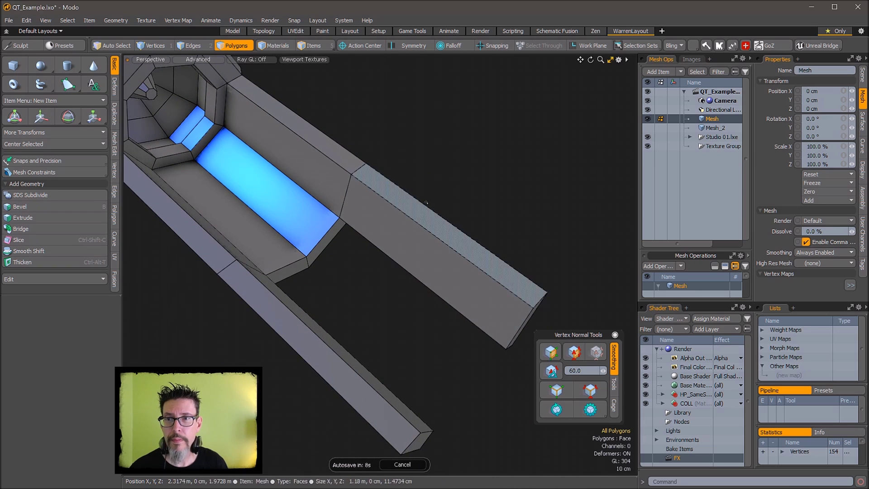
pyautogui.keyDown('alt'); pyautogui.moveTo(427, 225); pyautogui.dragTo(454, 143); pyautogui.keyUp('alt')
pyautogui.press('Tab')
pyautogui.press('l')
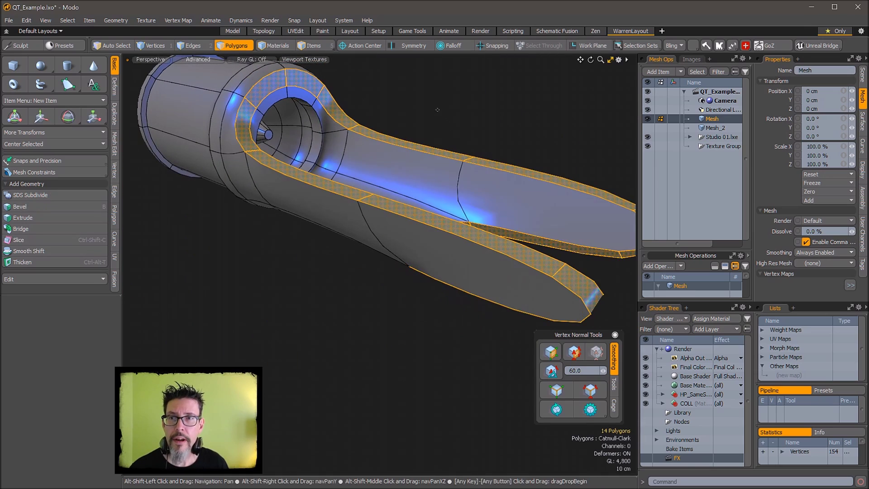
pyautogui.keyDown('alt'); pyautogui.moveTo(437, 109); pyautogui.dragTo(441, 181); pyautogui.keyUp('alt')
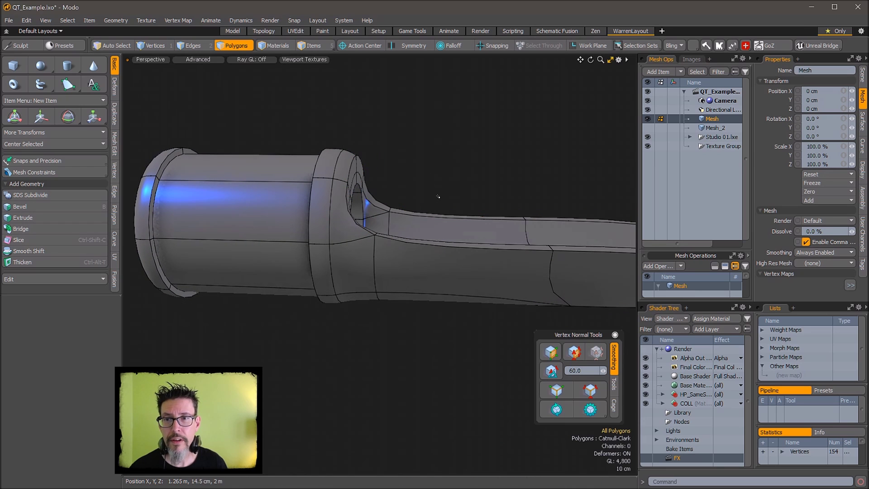
# - Preview the hardened mesh without its wireframe around the collar and bore, and turn the wireframe back on
pyautogui.hotkey('ctrl', '2')
pyautogui.keyDown('alt'); pyautogui.moveTo(450, 200); pyautogui.dragTo(408, 189); pyautogui.keyUp('alt')
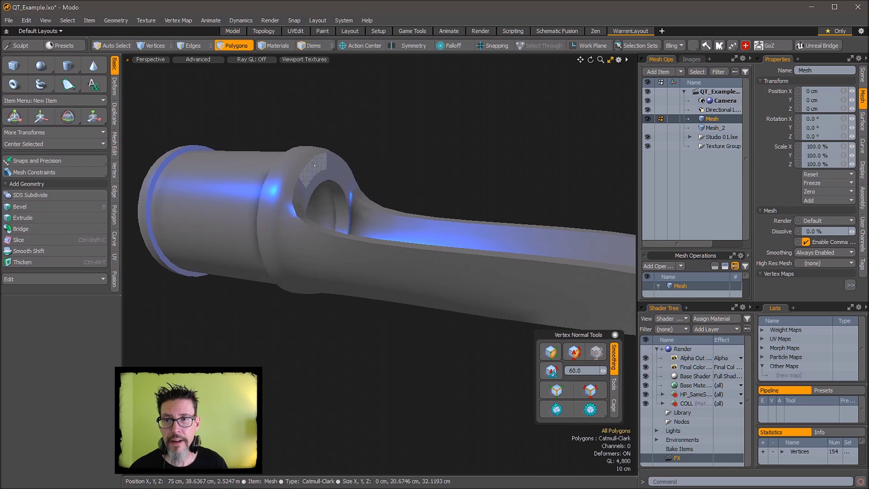
pyautogui.keyDown('alt'); pyautogui.moveTo(314, 165); pyautogui.dragTo(326, 144); pyautogui.keyUp('alt')
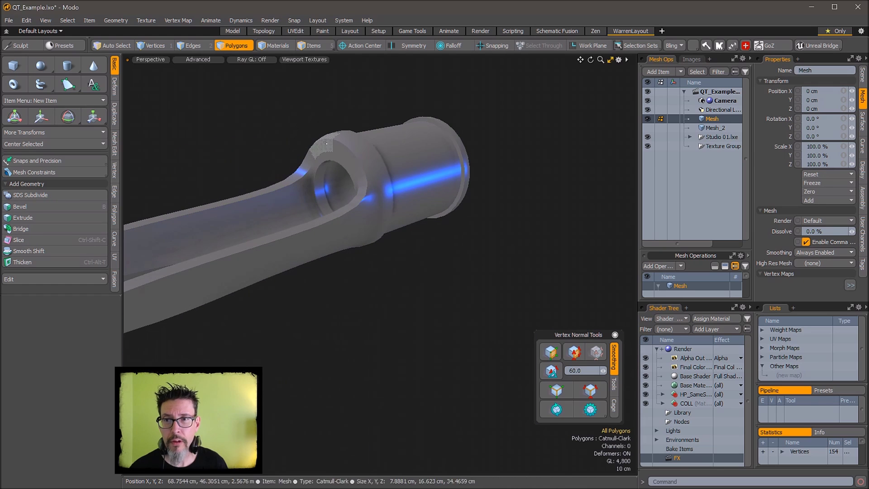
pyautogui.keyDown('alt'); pyautogui.moveTo(255, 193); pyautogui.dragTo(428, 175); pyautogui.keyUp('alt')
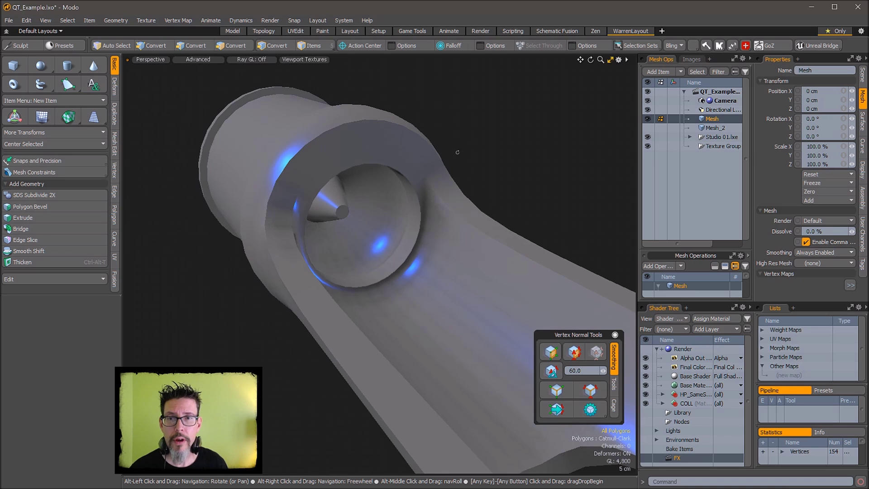
pyautogui.keyDown('alt'); pyautogui.moveTo(457, 152); pyautogui.dragTo(494, 174); pyautogui.keyUp('alt')
pyautogui.press('8')
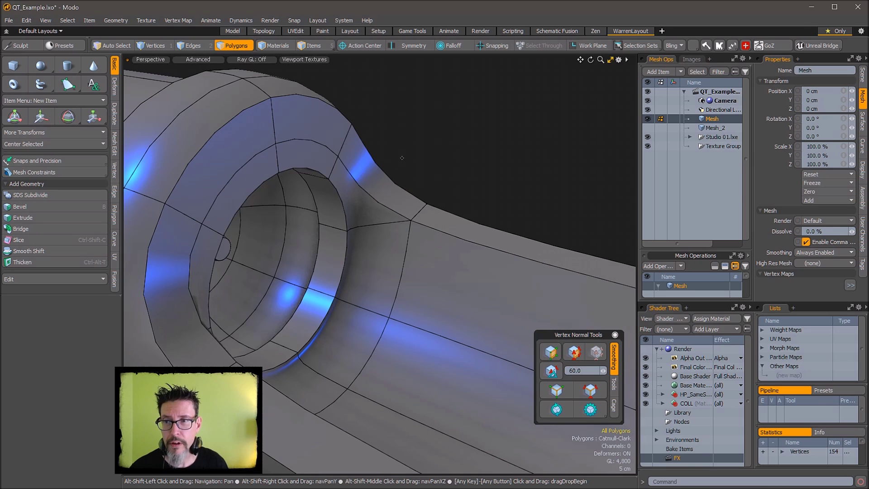
# - Try a higher subdivision level on the mesh and return to the previous level
pyautogui.click(476, 398)
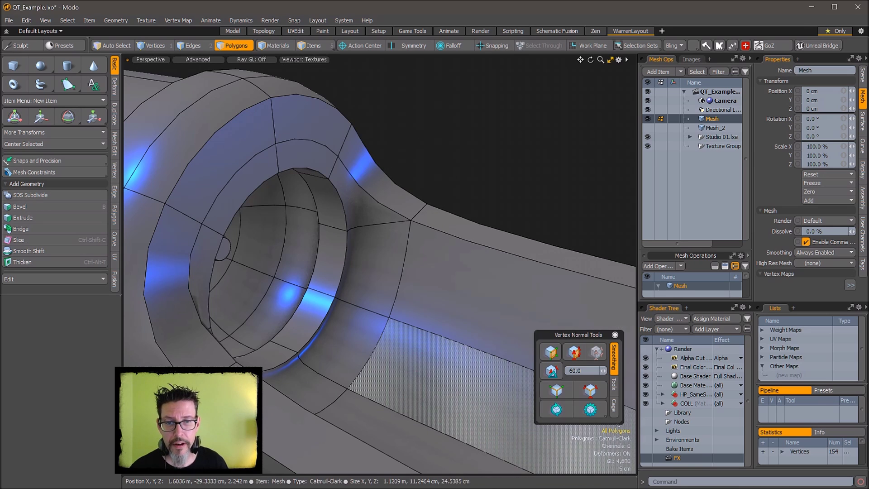
pyautogui.click(514, 189)
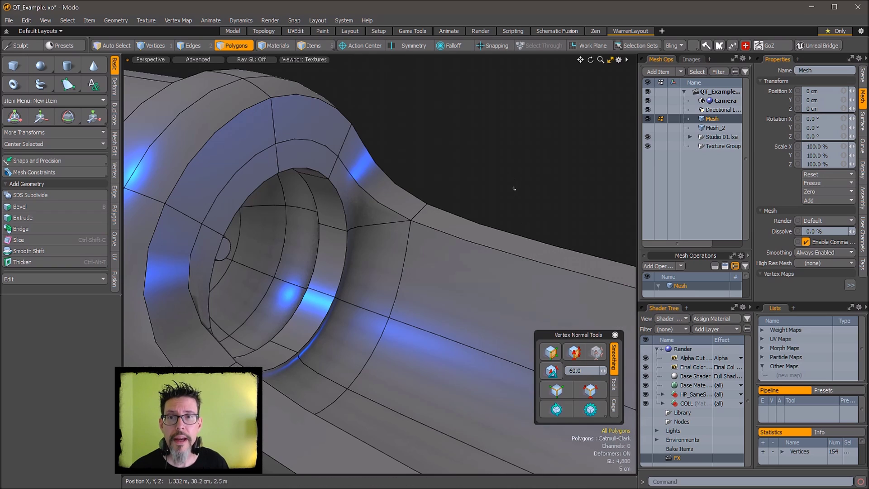
pyautogui.press('pageup')
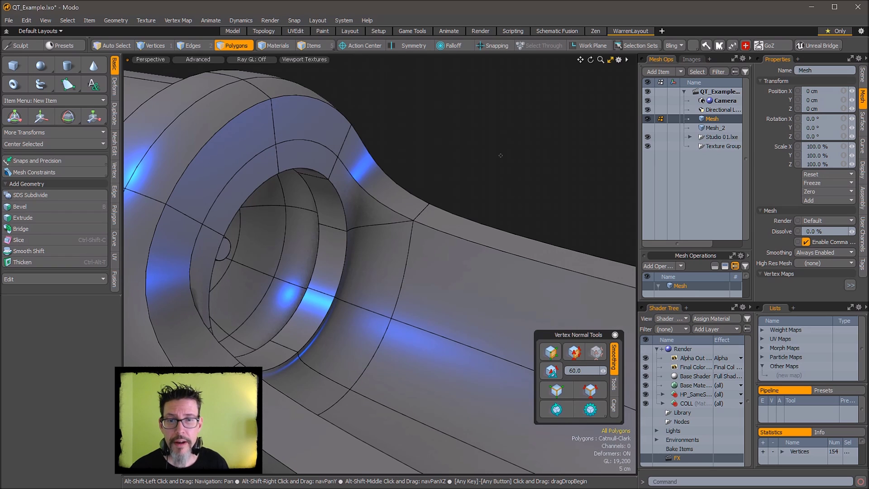
pyautogui.keyDown('alt'); pyautogui.moveTo(471, 209); pyautogui.dragTo(465, 245); pyautogui.keyUp('alt')
pyautogui.press('-')
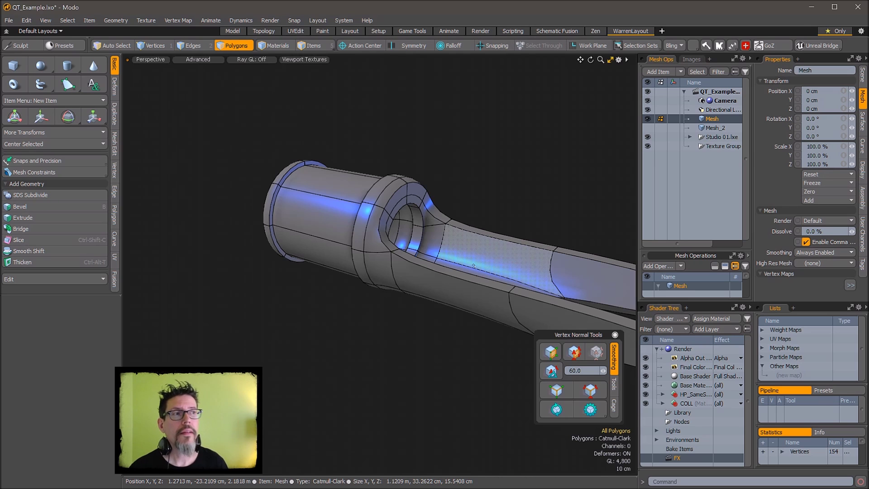
# - Select the two edges at the base of the fork's notch and move them -10 cm in X
pyautogui.keyDown('alt'); pyautogui.moveTo(473, 266); pyautogui.dragTo(452, 205); pyautogui.keyUp('alt')
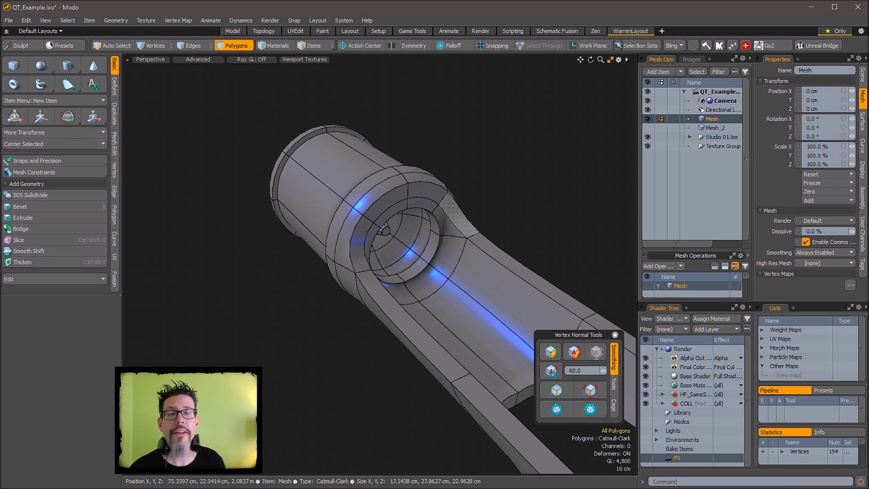
pyautogui.moveTo(453, 206)
pyautogui.keyDown('alt'); pyautogui.mouseDown()
pyautogui.moveTo(421, 199)
pyautogui.moveTo(407, 181)
pyautogui.moveTo(499, 210)
pyautogui.moveTo(421, 199)
pyautogui.moveTo(410, 165)
pyautogui.moveTo(454, 186)
pyautogui.moveTo(447, 199)
pyautogui.mouseUp(); pyautogui.keyUp('alt')
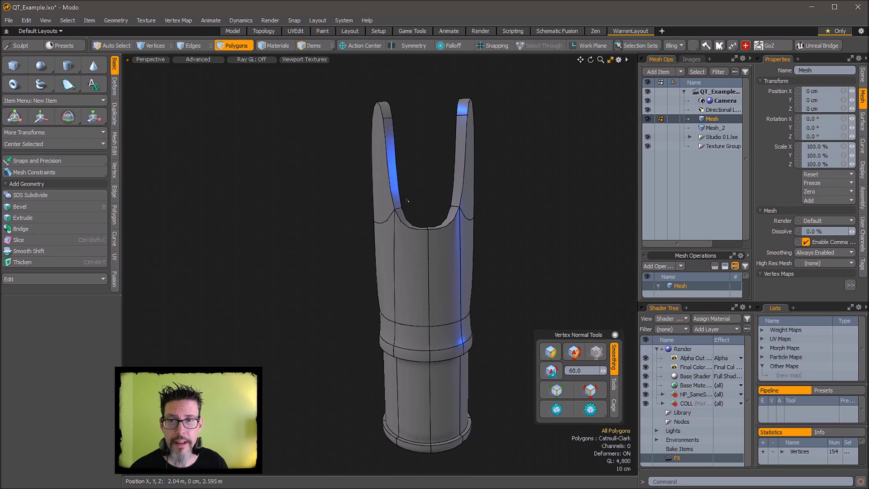
pyautogui.press('2')
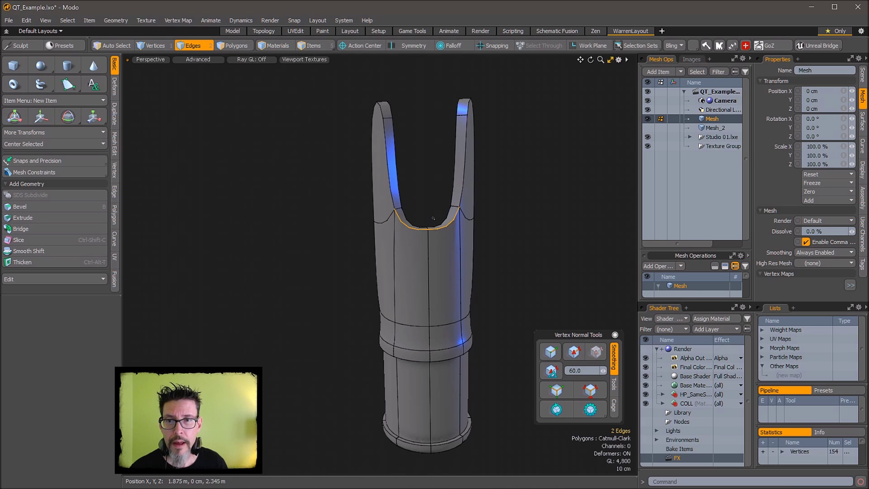
pyautogui.press('w')
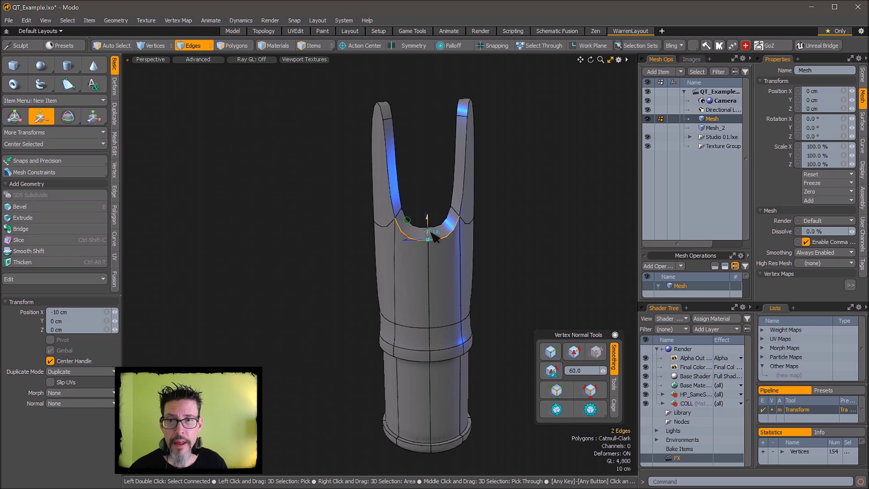
pyautogui.press('Escape')
# - Bring the trough insert back into the mesh between the fork arms
pyautogui.keyDown('alt'); pyautogui.moveTo(449, 213); pyautogui.dragTo(584, 213); pyautogui.keyUp('alt')
pyautogui.keyDown('alt'); pyautogui.keyDown('shift'); pyautogui.moveTo(425, 195); pyautogui.dragTo(542, 266); pyautogui.keyUp('shift'); pyautogui.keyUp('alt')
pyautogui.keyDown('ctrl'); pyautogui.keyDown('alt'); pyautogui.moveTo(446, 263); pyautogui.dragTo(444, 229); pyautogui.keyUp('alt'); pyautogui.keyUp('ctrl')
pyautogui.scroll(5, 390, 279)
pyautogui.scroll(-3, 392, 284)
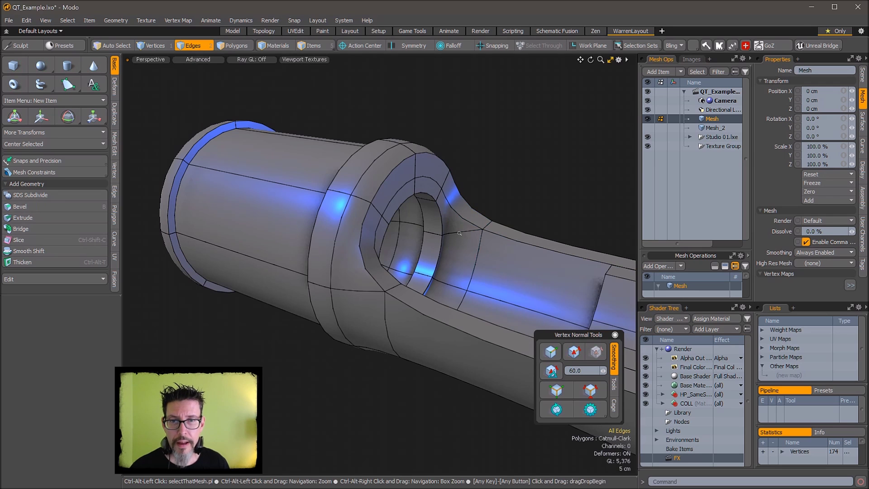
pyautogui.keyDown('ctrl'); pyautogui.keyDown('alt'); pyautogui.moveTo(459, 233); pyautogui.dragTo(480, 250); pyautogui.keyUp('alt'); pyautogui.keyUp('ctrl')
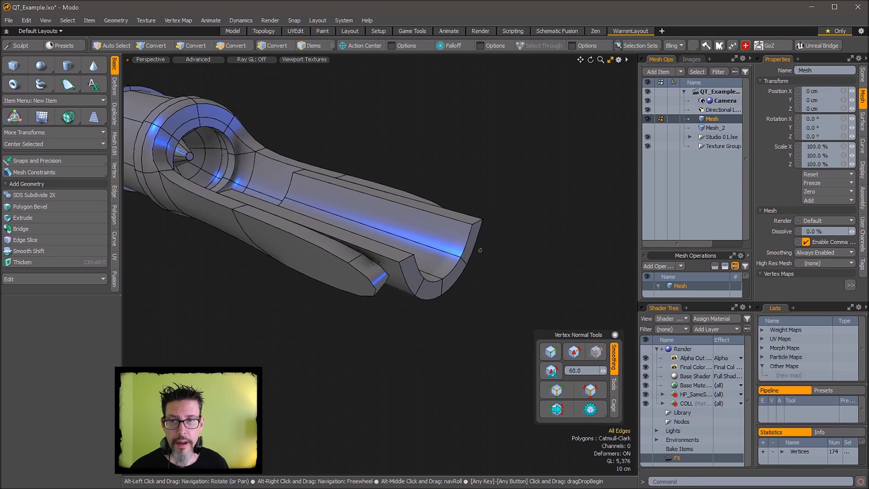
# - Turn off subdivision, select the end polygon on each fork arm's tip, harden both boundaries, and turn Catmull-Clark back on
pyautogui.press('Tab')
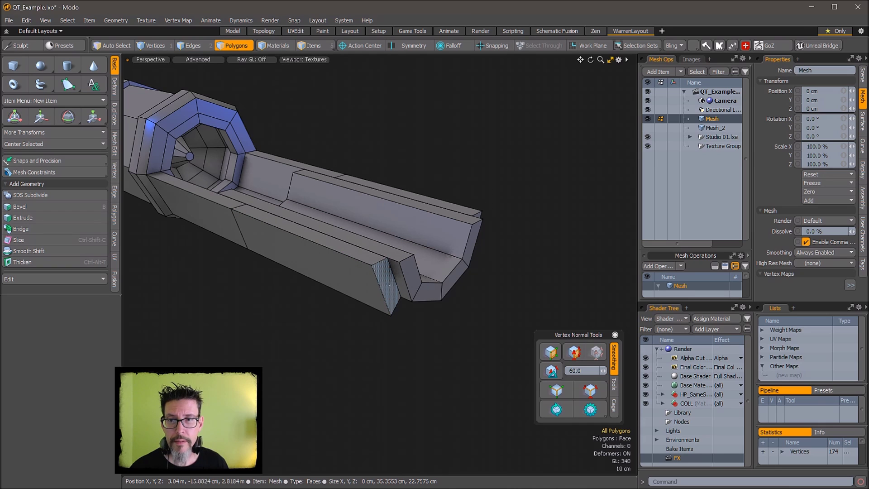
pyautogui.keyDown('alt'); pyautogui.moveTo(447, 268); pyautogui.dragTo(454, 218); pyautogui.keyUp('alt')
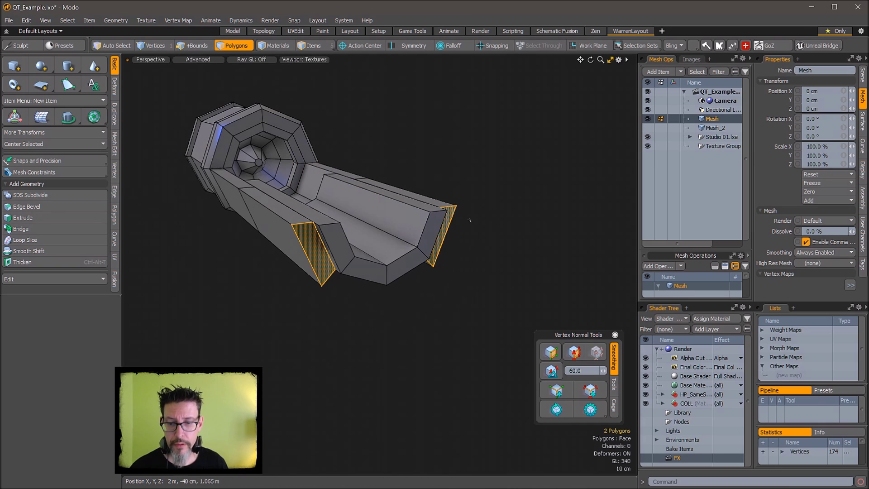
pyautogui.press('Tab')
pyautogui.keyDown('alt'); pyautogui.moveTo(466, 237); pyautogui.dragTo(492, 205); pyautogui.keyUp('alt')
# - Set Ray GL to Full and inspect the finished mesh's hard edges from several angles
pyautogui.press('8')
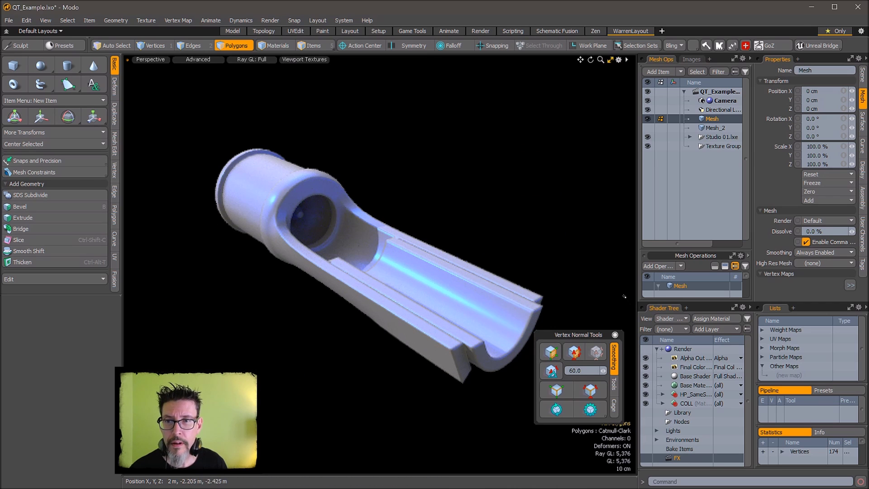
pyautogui.keyDown('alt'); pyautogui.moveTo(486, 239); pyautogui.dragTo(372, 160); pyautogui.keyUp('alt')
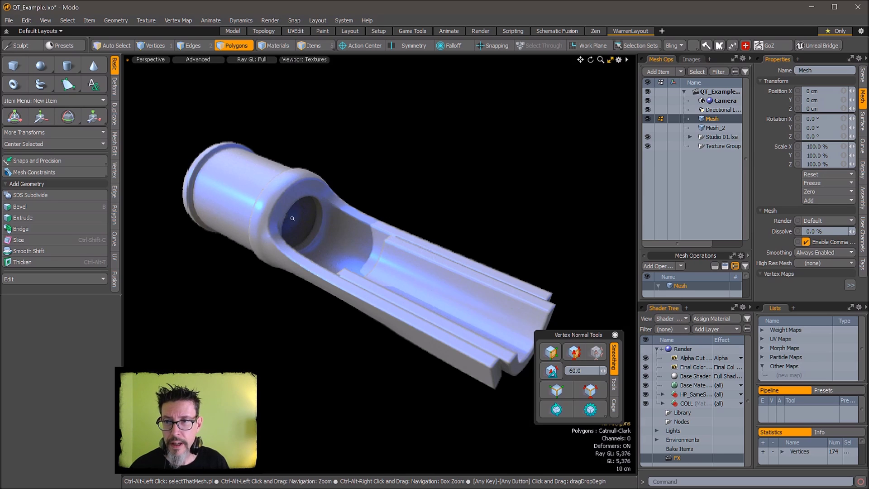
pyautogui.keyDown('ctrl'); pyautogui.keyDown('alt'); pyautogui.moveTo(293, 218); pyautogui.dragTo(319, 218); pyautogui.keyUp('alt'); pyautogui.keyUp('ctrl')
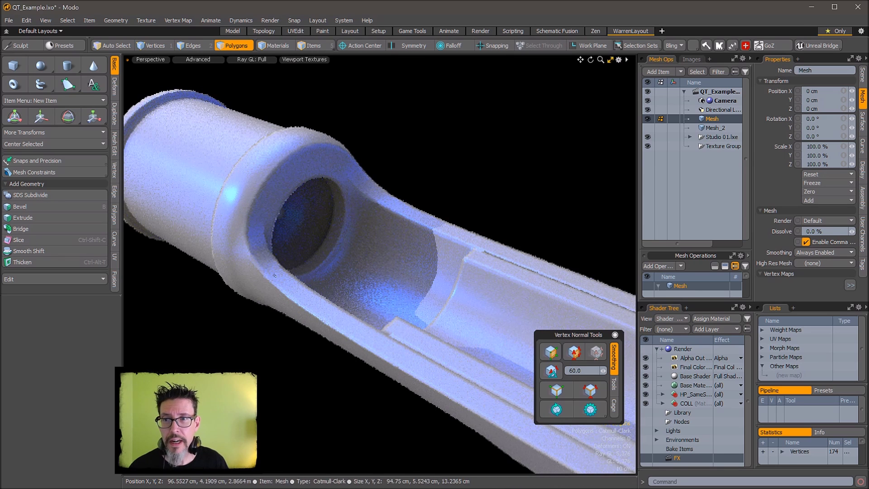
pyautogui.keyDown('alt'); pyautogui.moveTo(456, 204); pyautogui.dragTo(450, 175); pyautogui.keyUp('alt')
pyautogui.keyDown('ctrl'); pyautogui.keyDown('alt'); pyautogui.moveTo(487, 198); pyautogui.dragTo(454, 230); pyautogui.keyUp('alt'); pyautogui.keyUp('ctrl')
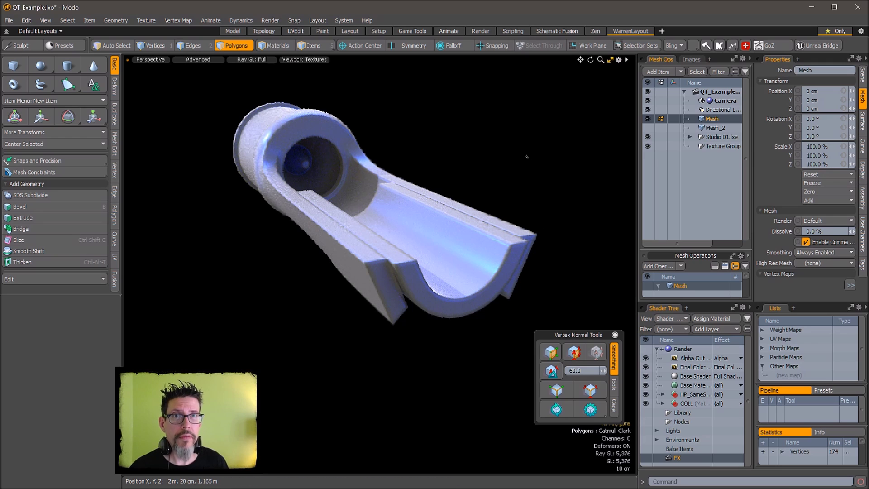
# - Soften the upper edge on each fork arm's tip by reducing its subdivision weight, and preview the mesh with Ray GL set to Full
pyautogui.press('8')
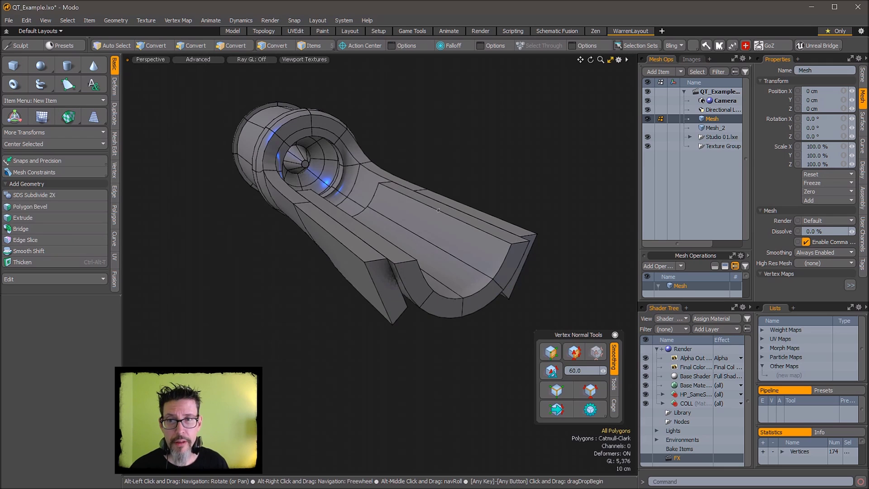
pyautogui.moveTo(462, 235)
pyautogui.keyDown('alt'); pyautogui.mouseDown()
pyautogui.moveTo(449, 309)
pyautogui.moveTo(420, 238)
pyautogui.moveTo(489, 170)
pyautogui.moveTo(523, 227)
pyautogui.mouseUp(); pyautogui.keyUp('alt')
pyautogui.press('2')
pyautogui.keyDown('shift'); pyautogui.click(497, 240); pyautogui.keyUp('shift')
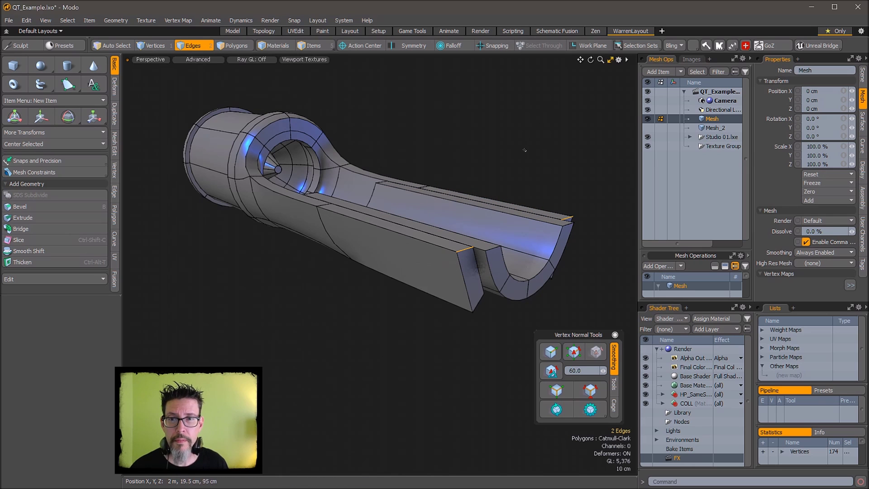
pyautogui.hotkey('shift', 'w')
pyautogui.click(541, 177)
pyautogui.keyDown('alt'); pyautogui.moveTo(540, 177); pyautogui.dragTo(560, 197); pyautogui.keyUp('alt')
pyautogui.hotkey('ctrl', '8')
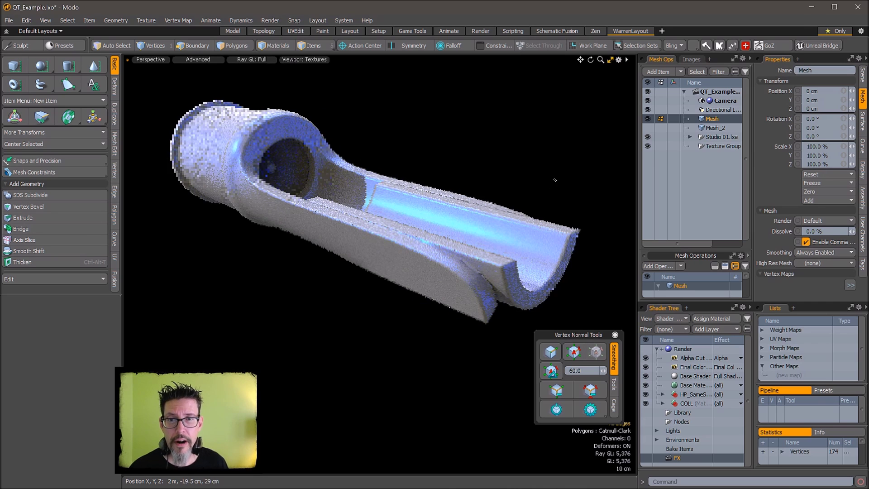
# - Remove the trough insert's polygons from between the fork arms and inspect the open fork with Ray GL set to Full
pyautogui.press('3')
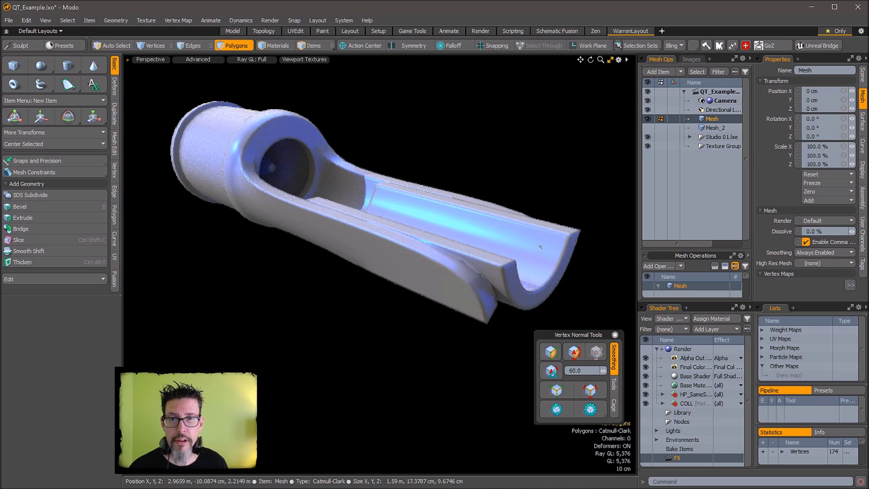
pyautogui.hotkey('alt', 'r')
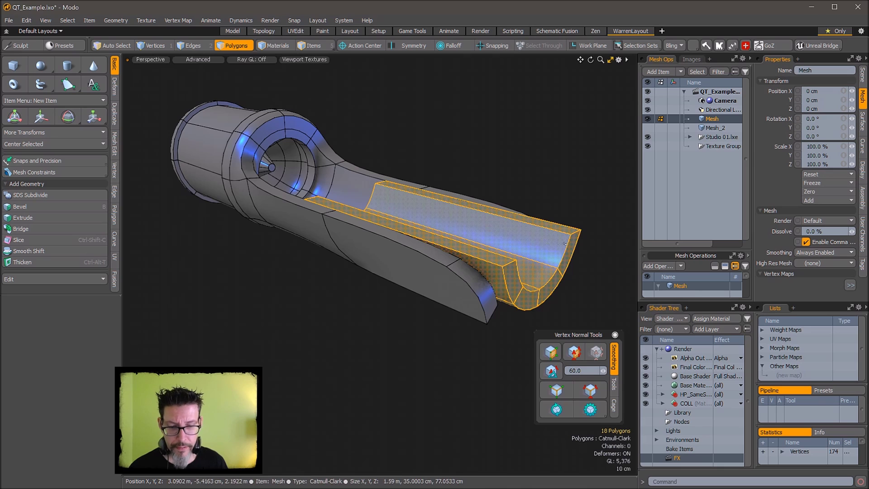
pyautogui.hotkey('alt', 'r')
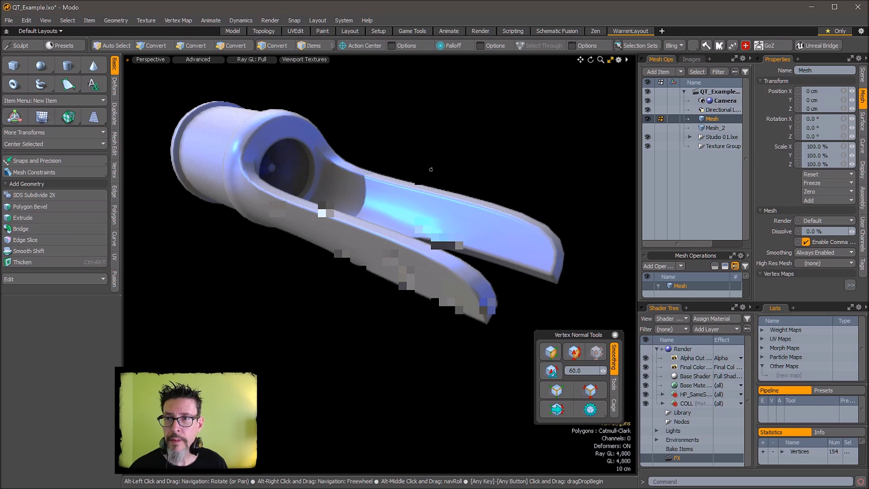
pyautogui.keyDown('alt'); pyautogui.moveTo(430, 168); pyautogui.dragTo(473, 242); pyautogui.keyUp('alt')
pyautogui.hotkey('ctrl', 'r')
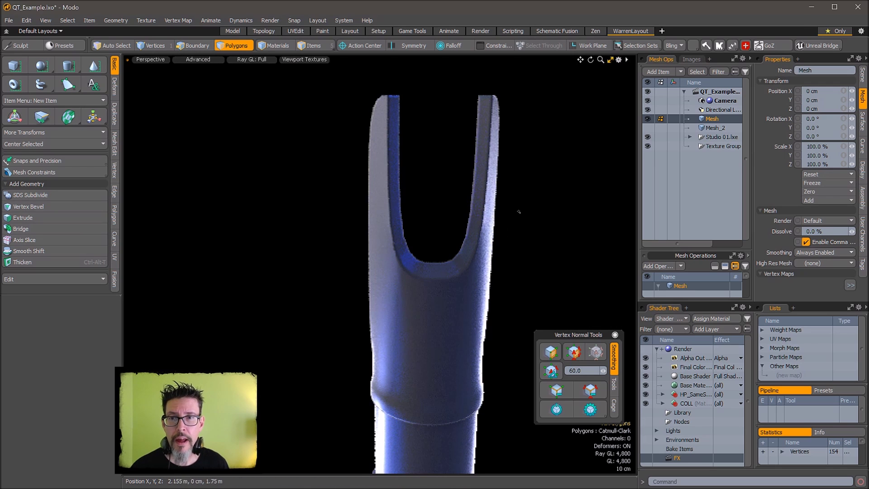